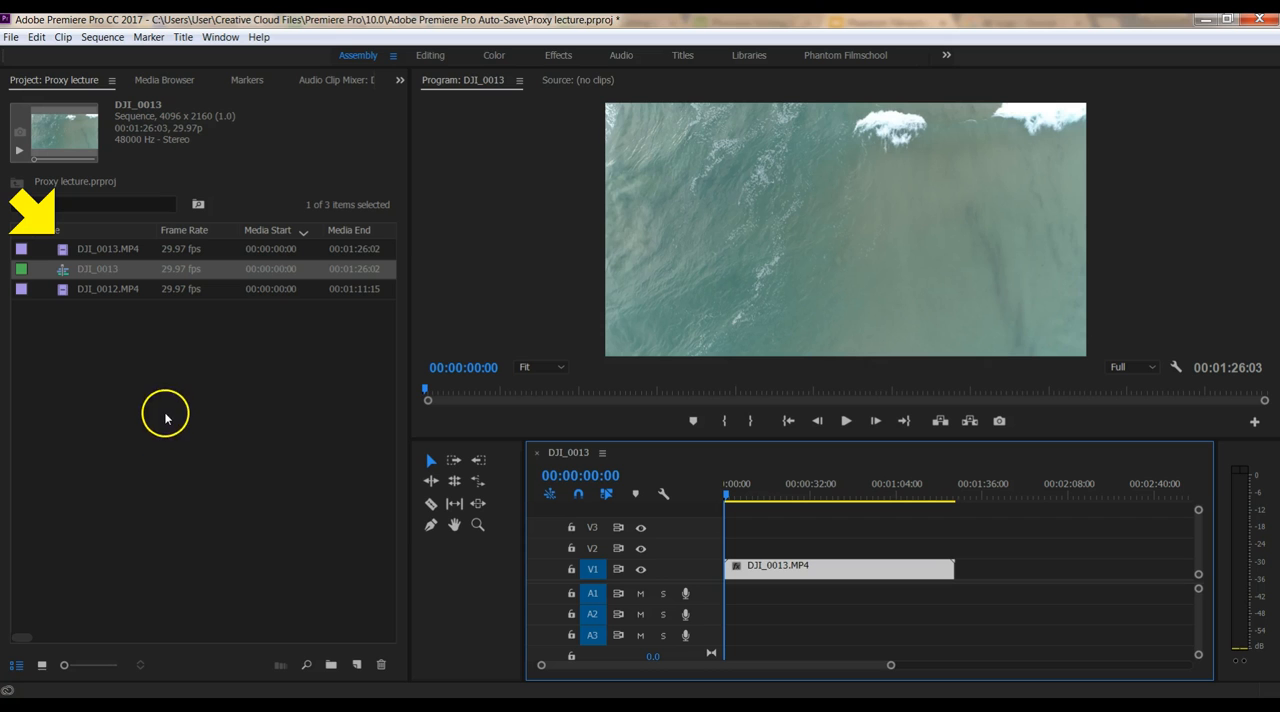
pyautogui.moveTo(123, 268)
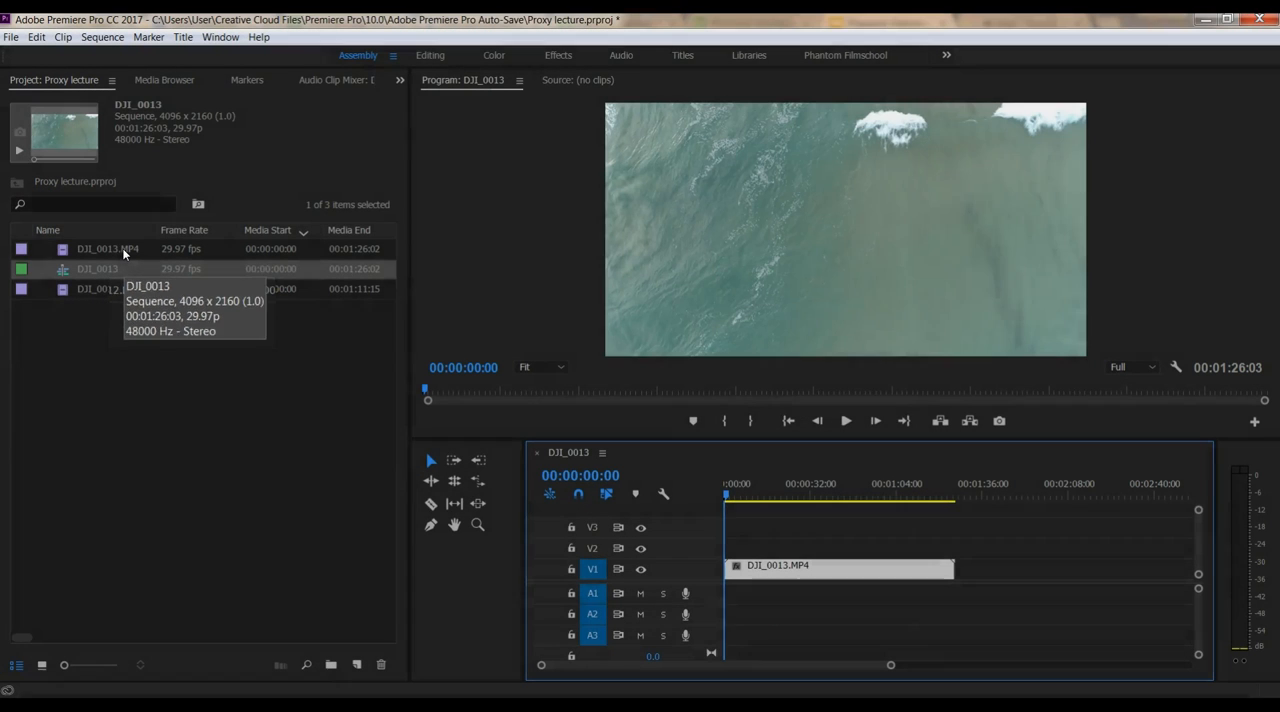
pyautogui.moveTo(726, 494)
pyautogui.mouseDown()
pyautogui.moveTo(825, 504)
pyautogui.moveTo(726, 506)
pyautogui.mouseUp()
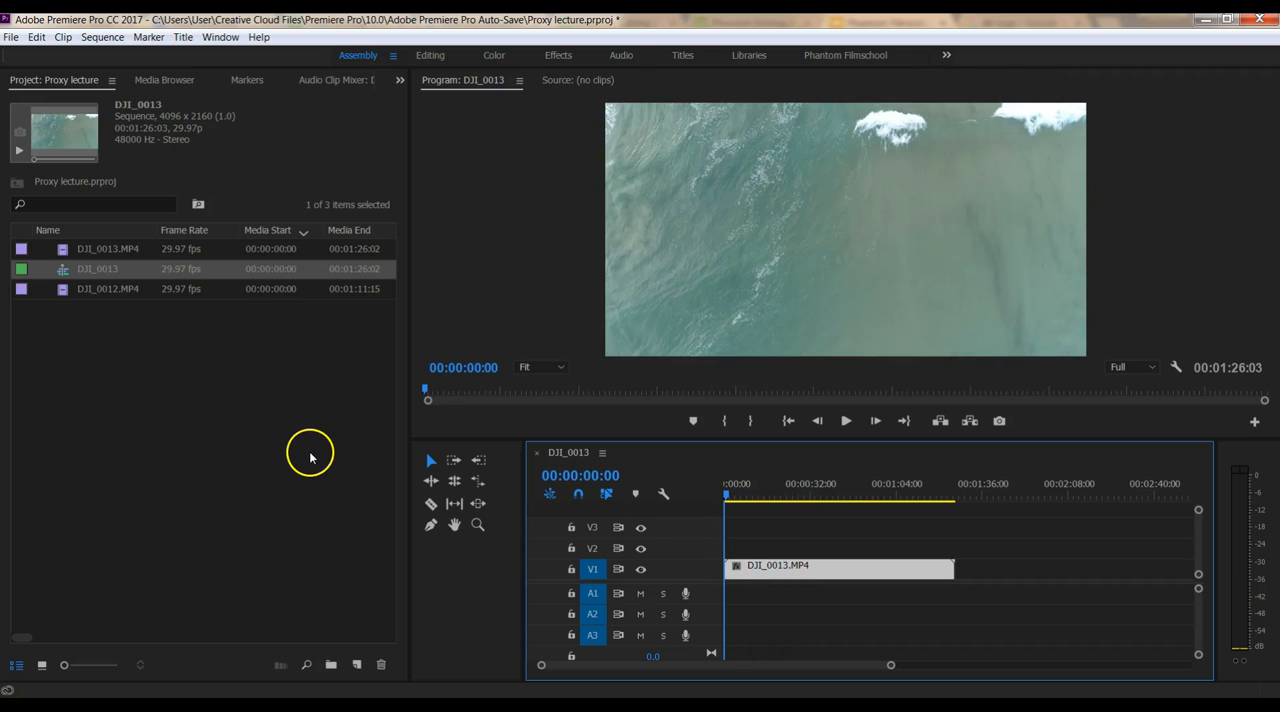
# Enable proxies in the Media preferences and apply the change
pyautogui.click(37, 37)
pyautogui.moveTo(97, 466)
pyautogui.click(290, 370)
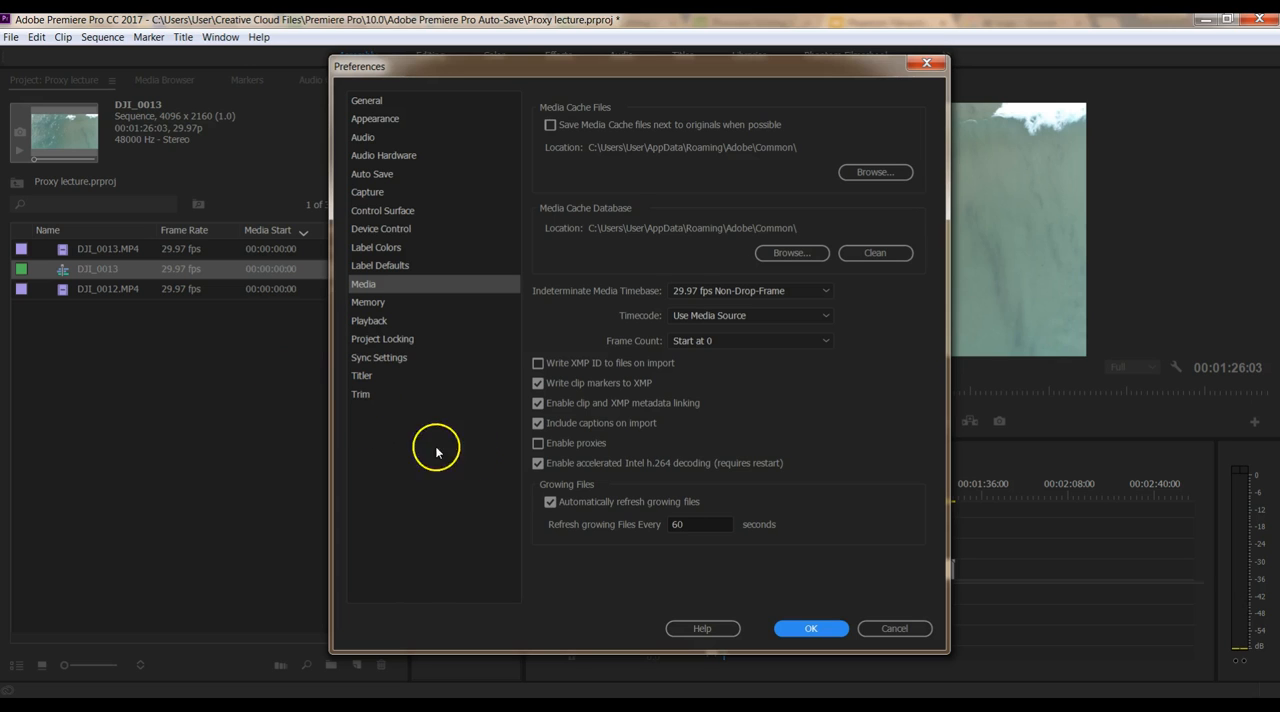
pyautogui.click(538, 443)
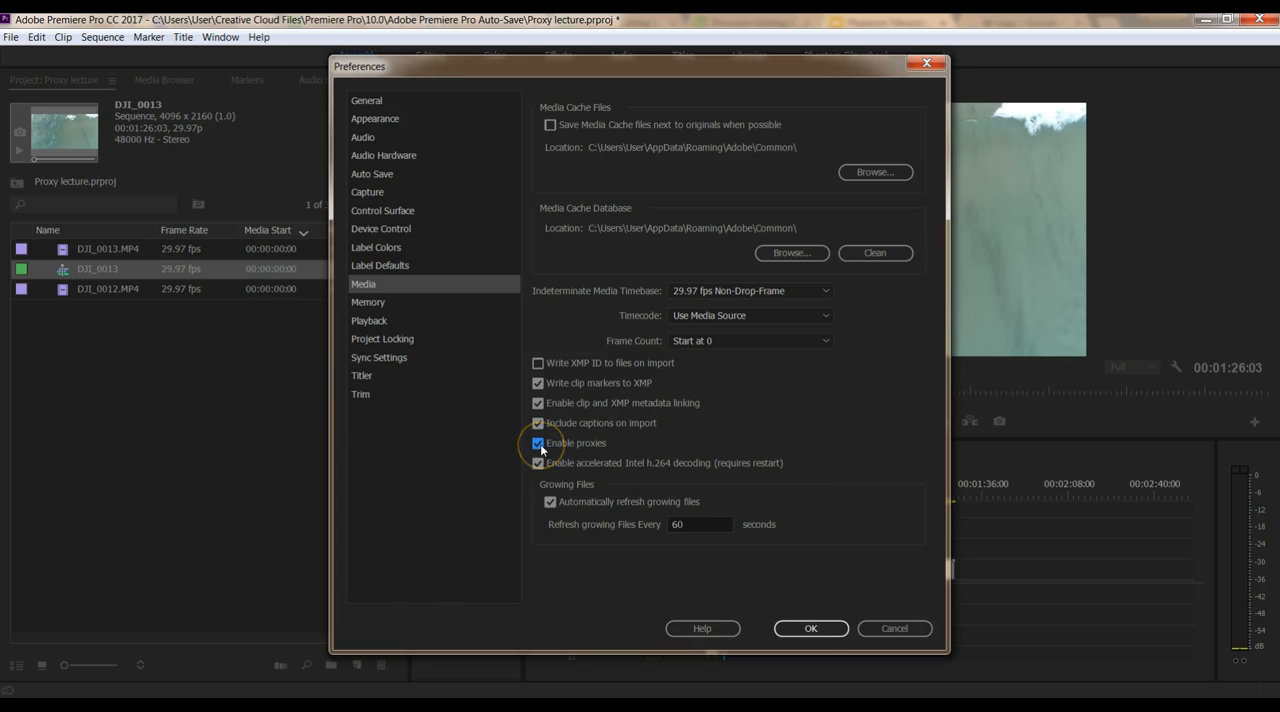
pyautogui.click(811, 628)
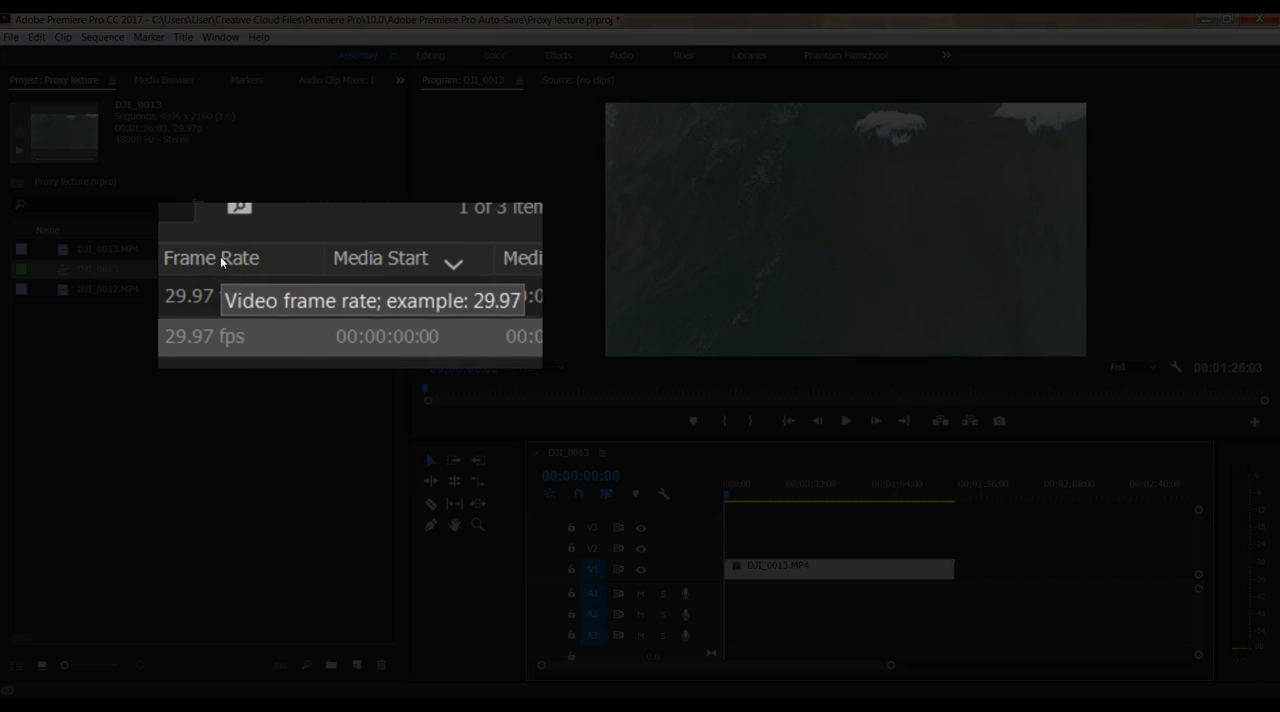
# Add the Proxy metadata property to the project list and move its column next to the Name column
pyautogui.rightClick(222, 262)
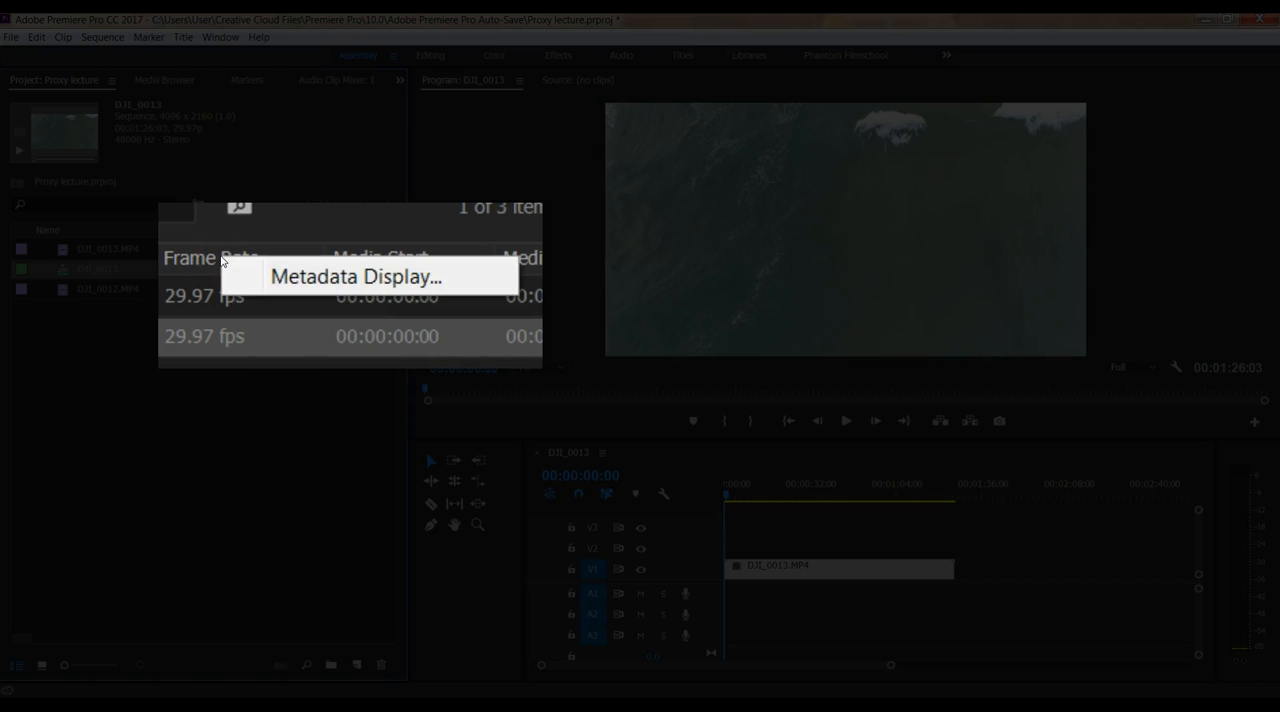
pyautogui.click(285, 272)
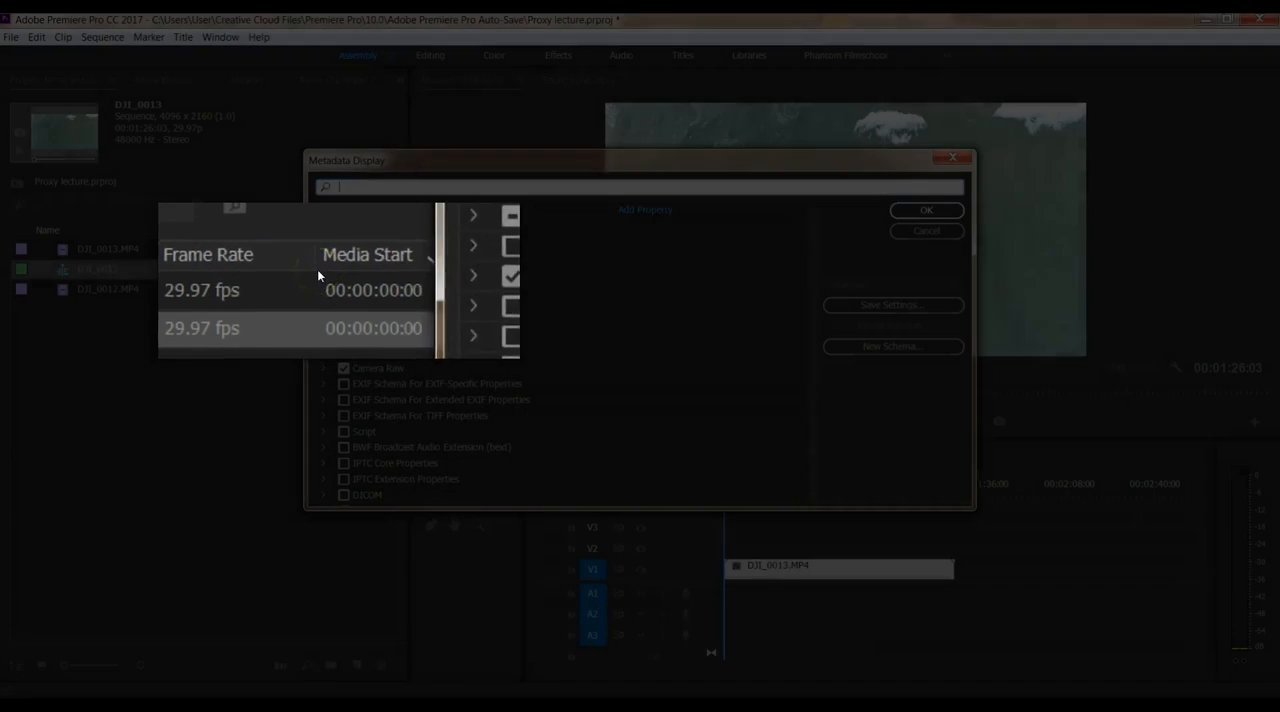
pyautogui.write('proxy')
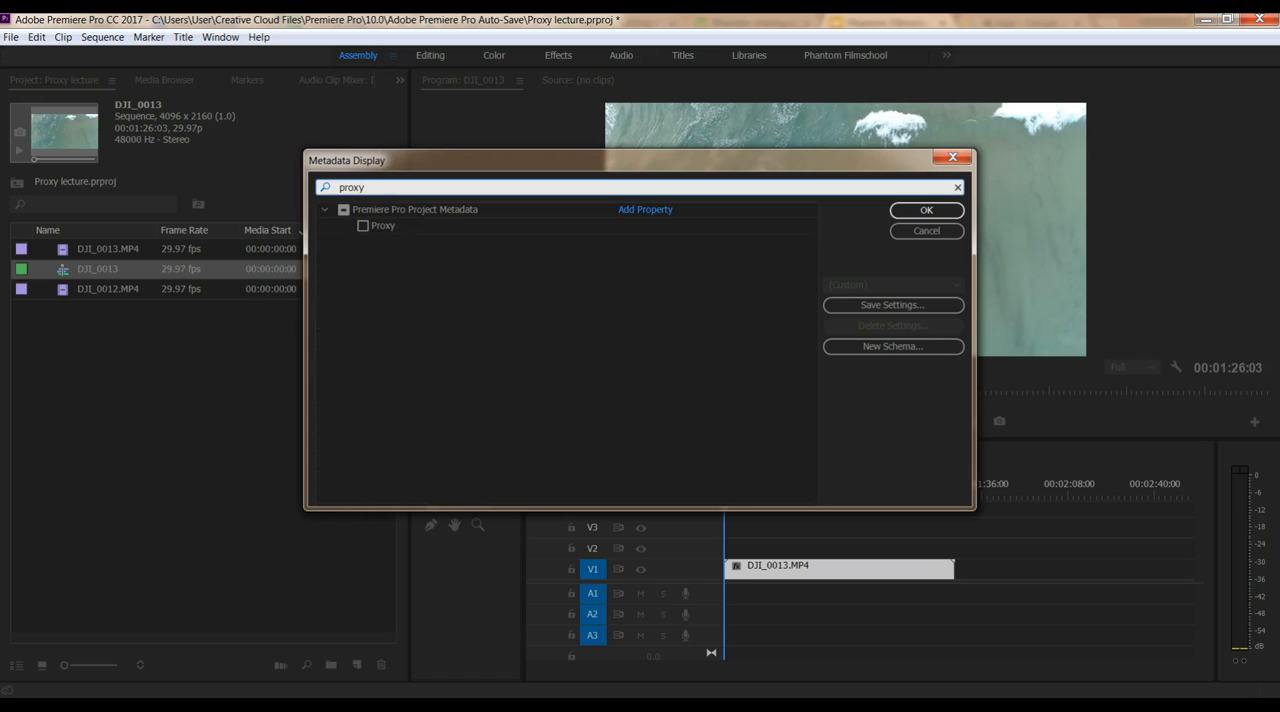
pyautogui.click(363, 226)
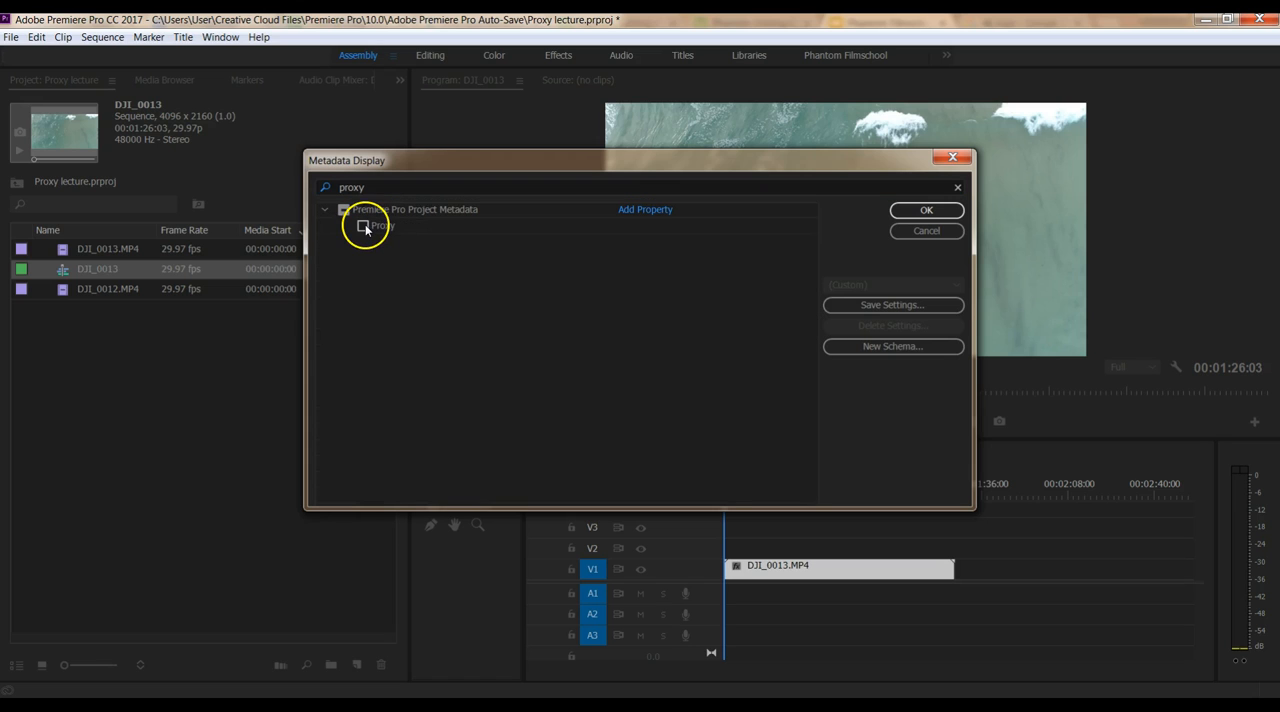
pyautogui.click(928, 211)
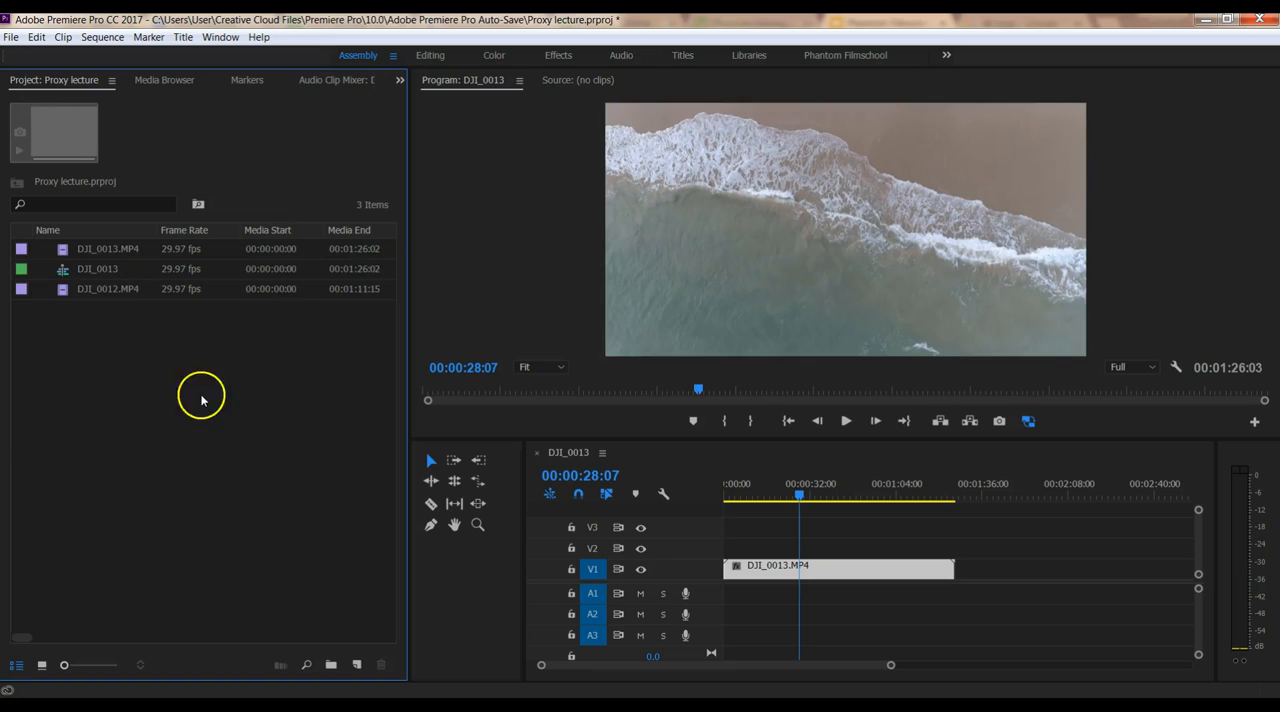
pyautogui.moveTo(23, 635); pyautogui.dragTo(391, 657)
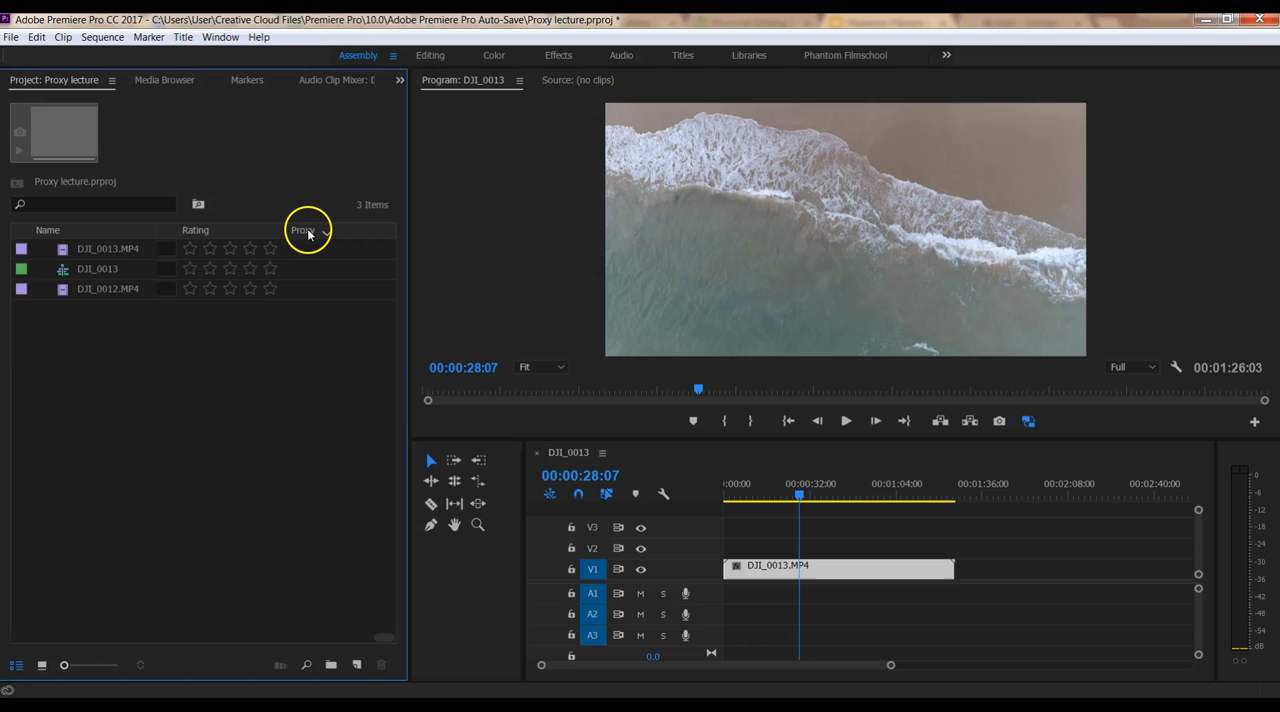
pyautogui.moveTo(310, 233)
pyautogui.mouseDown()
pyautogui.moveTo(23, 220)
pyautogui.moveTo(153, 232)
pyautogui.mouseUp()
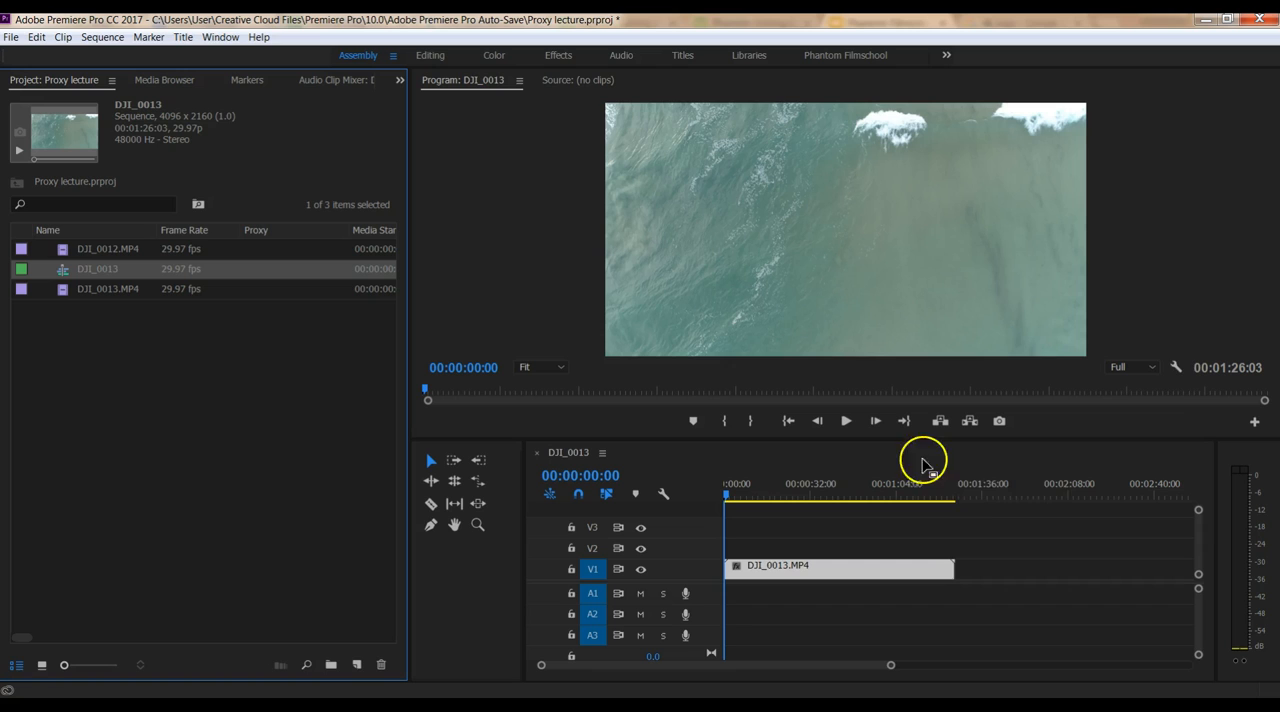
# Add the Toggle Proxies control to the program monitor's transport controls
pyautogui.click(1256, 424)
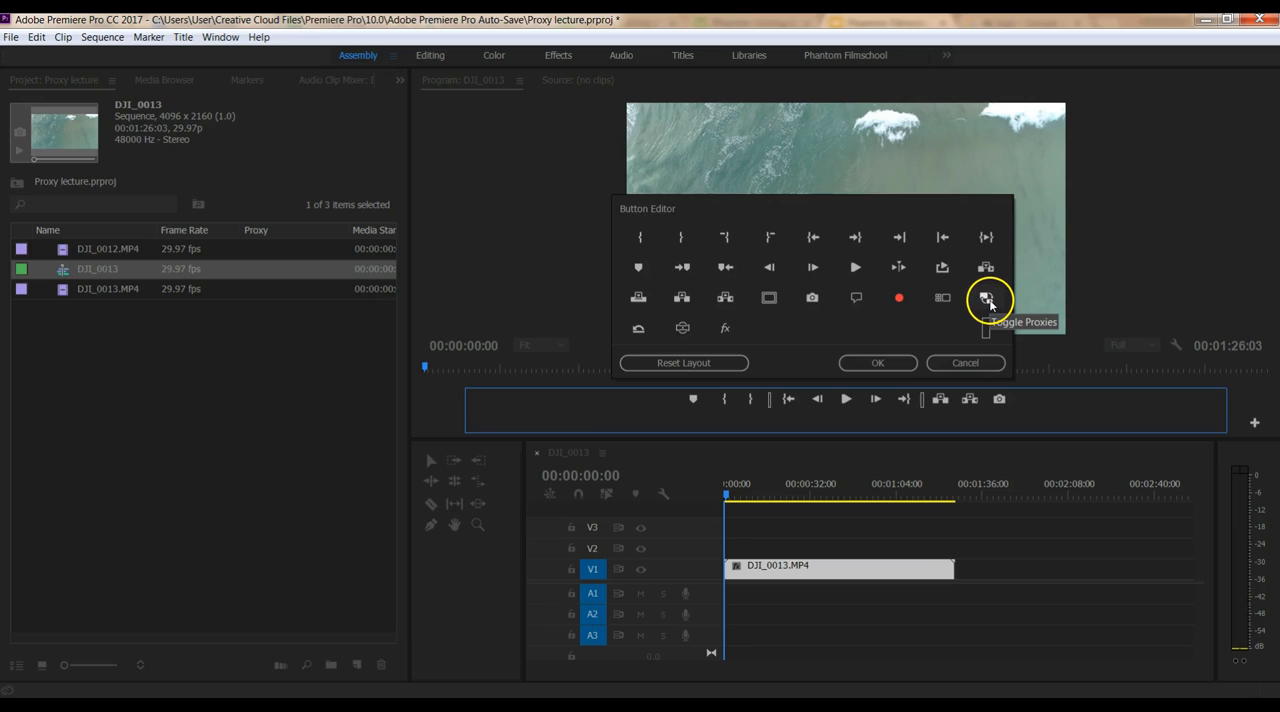
pyautogui.moveTo(987, 300); pyautogui.dragTo(1032, 404)
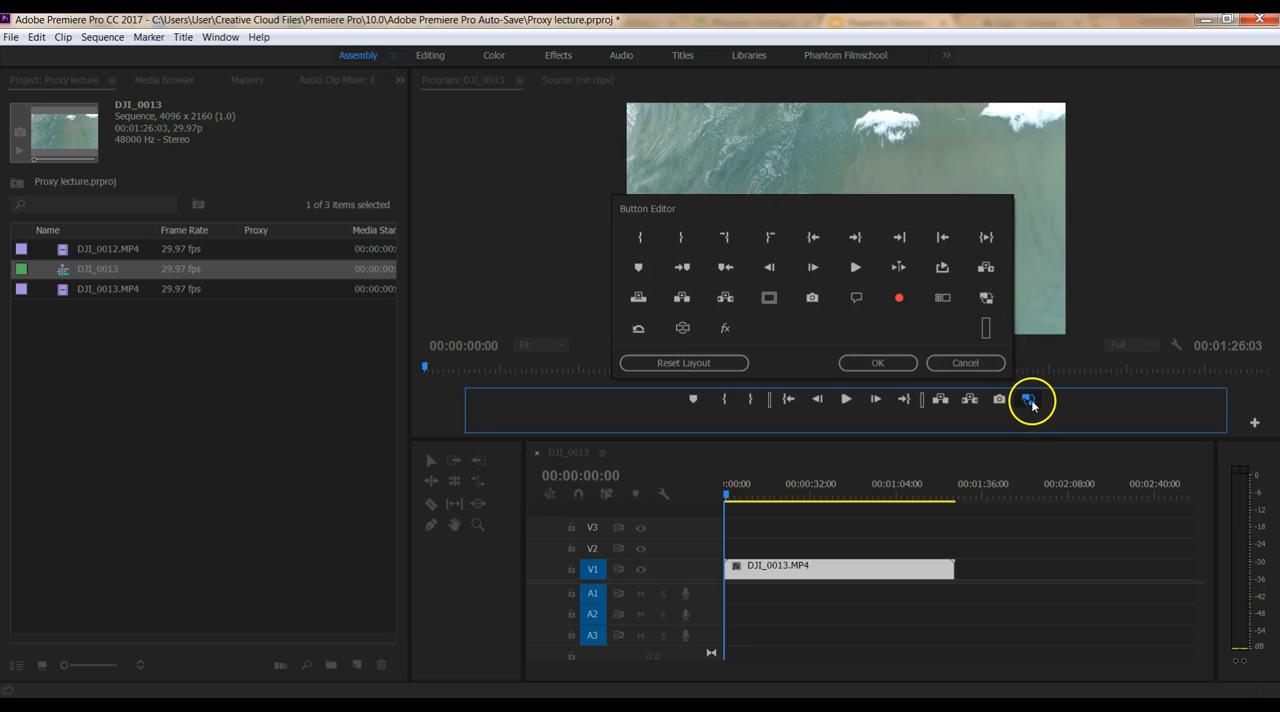
pyautogui.click(886, 363)
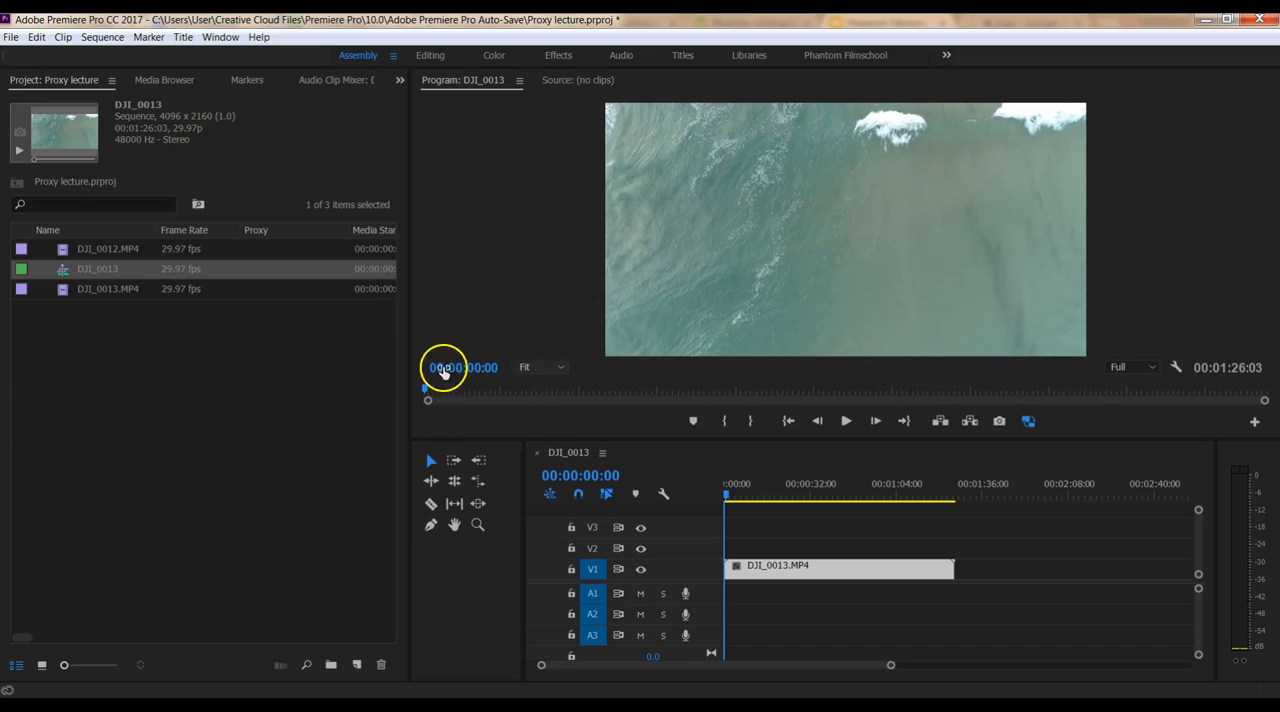
# Create proxies for all three project items in H.264 format with the 1024x540 H.264 preset, stored next to the original media
pyautogui.click(114, 250)
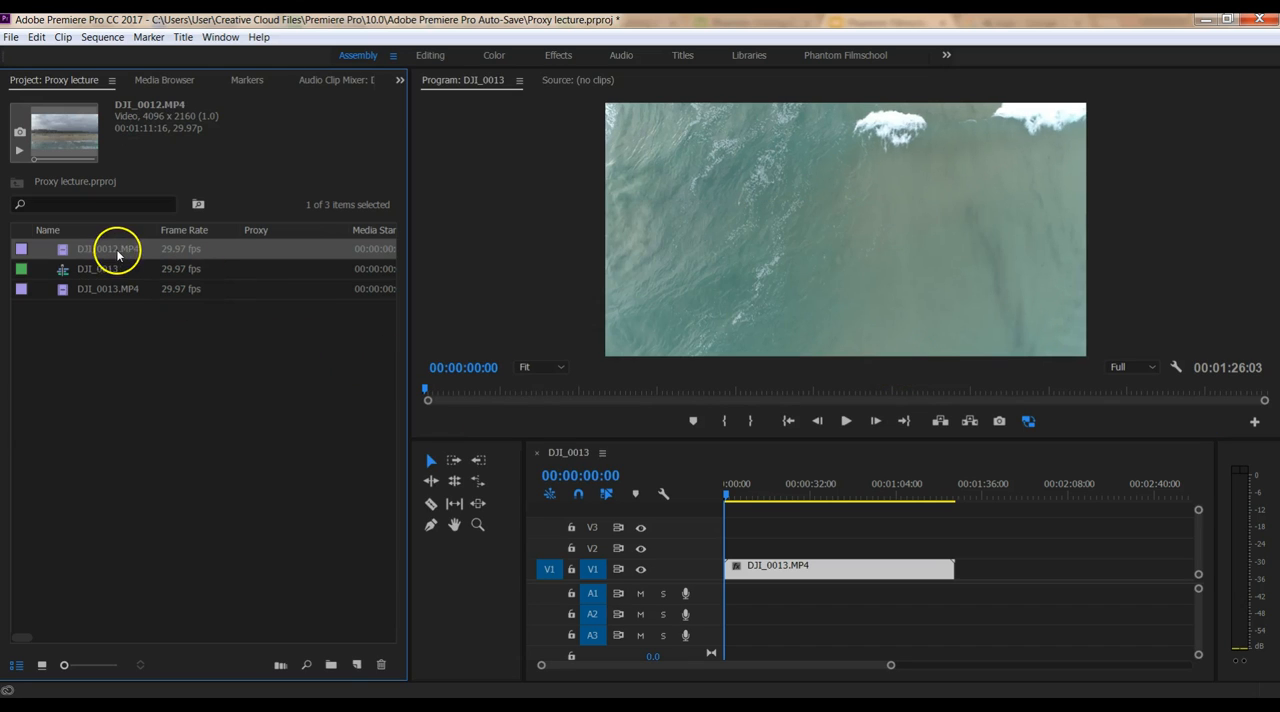
pyautogui.keyDown('shift'); pyautogui.click(113, 290); pyautogui.keyUp('shift')
pyautogui.rightClick(113, 254)
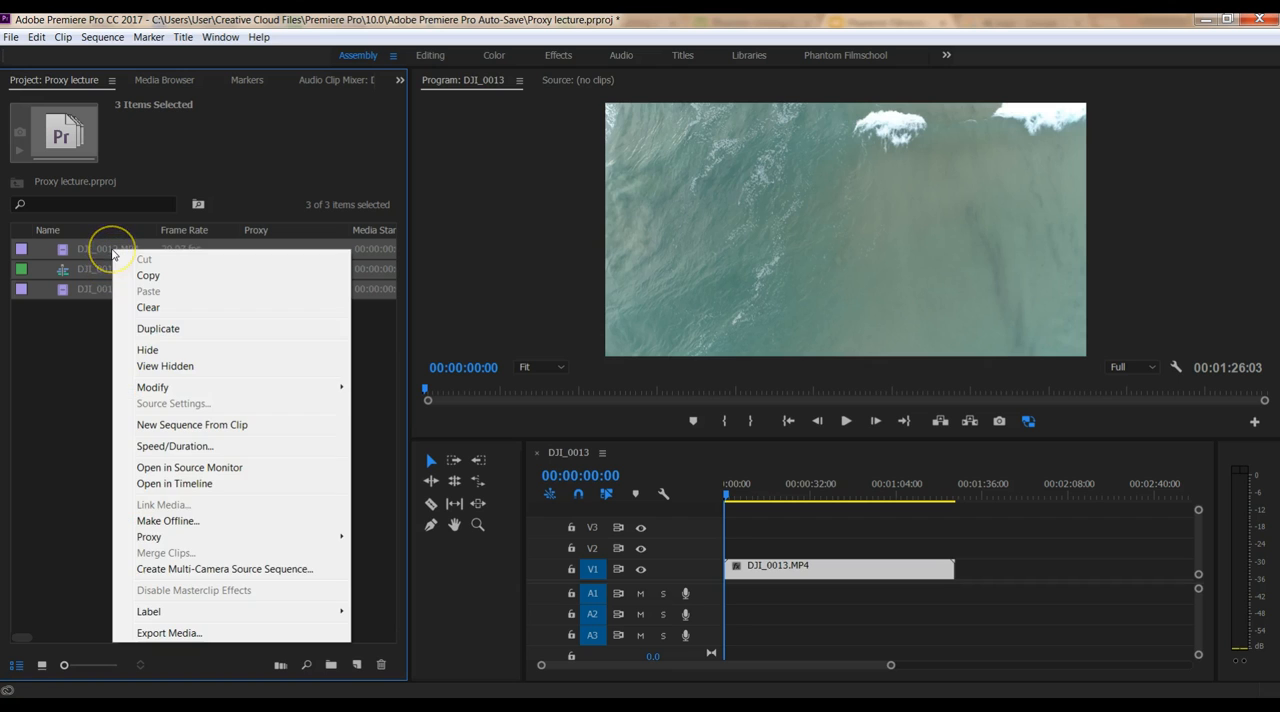
pyautogui.moveTo(165, 537)
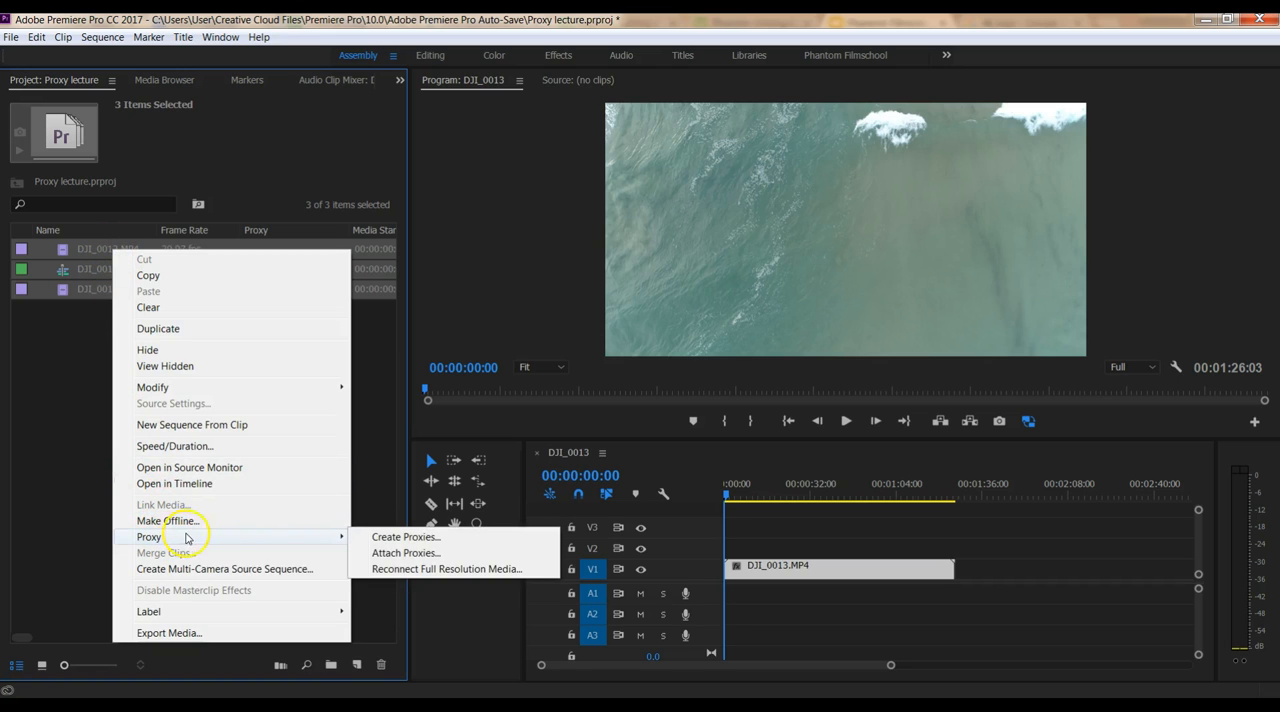
pyautogui.click(395, 537)
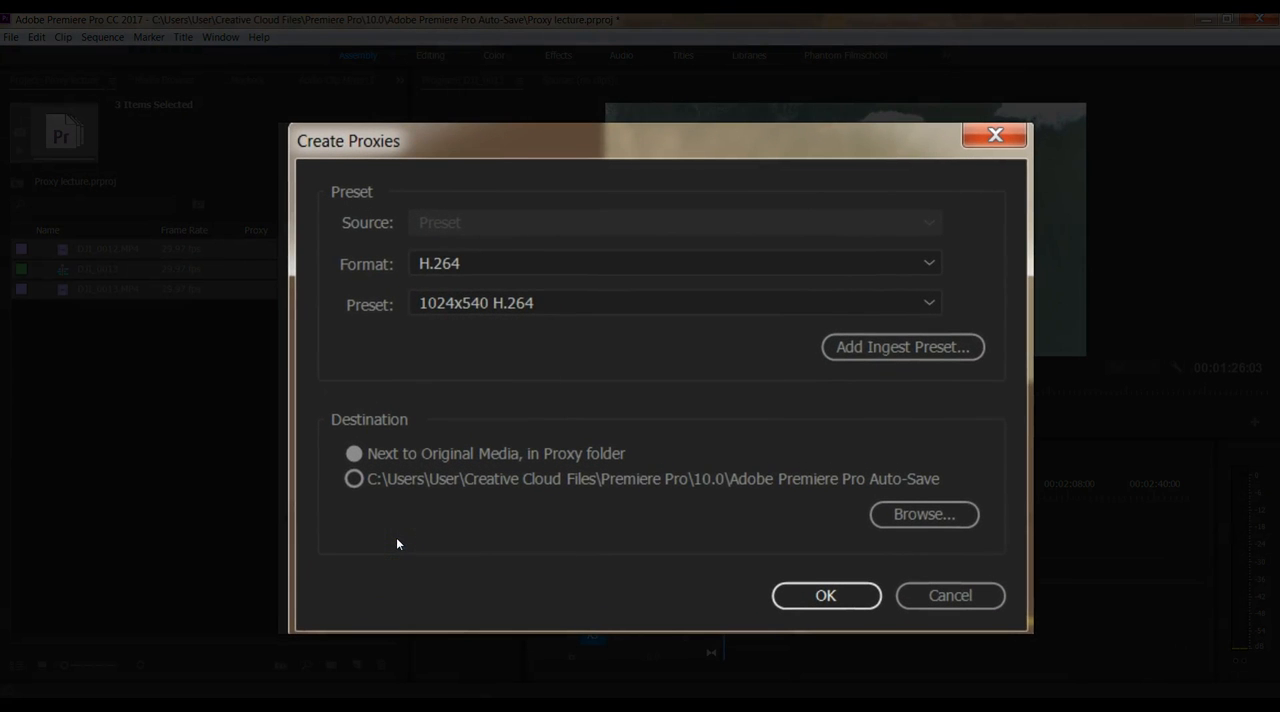
pyautogui.click(515, 263)
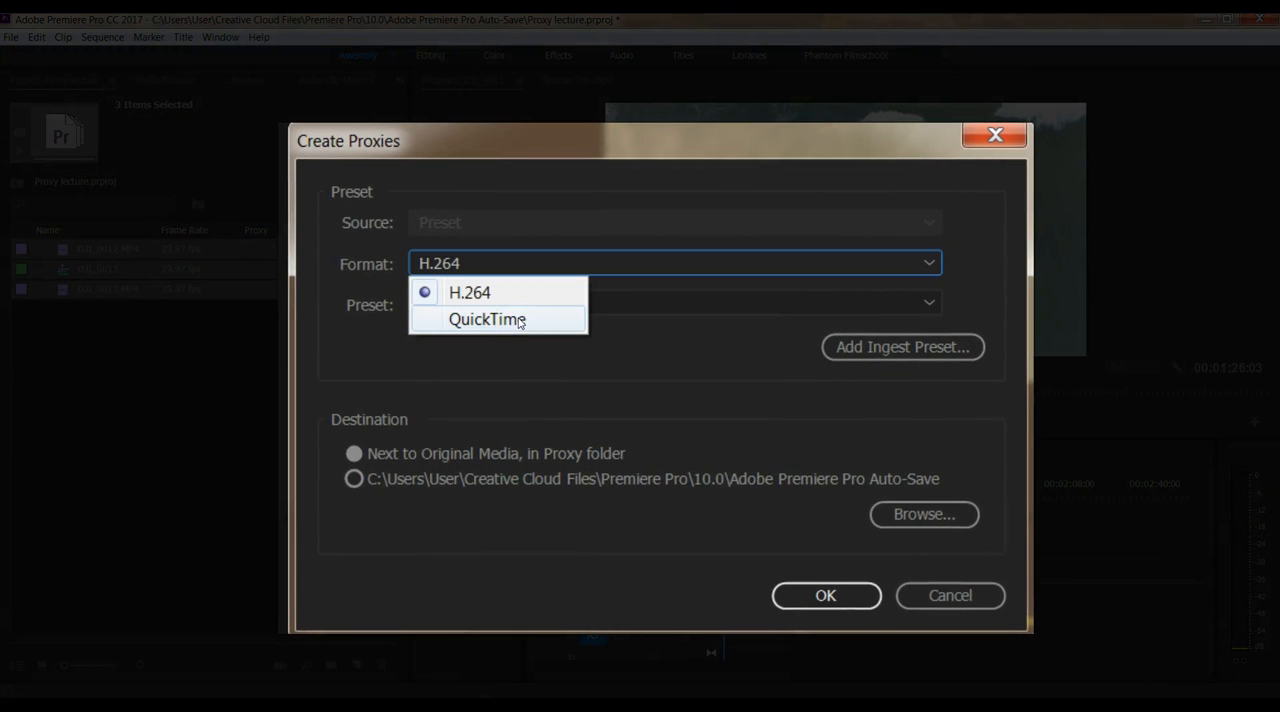
pyautogui.click(505, 300)
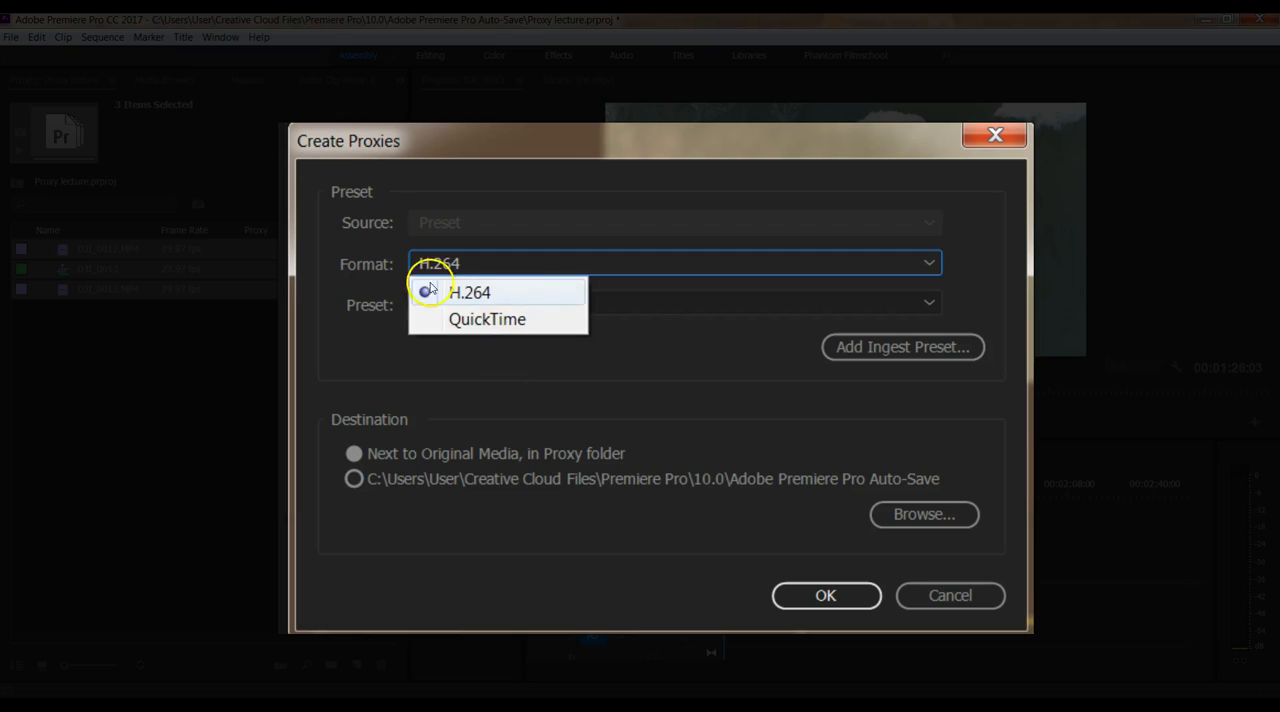
pyautogui.click(484, 294)
pyautogui.click(484, 300)
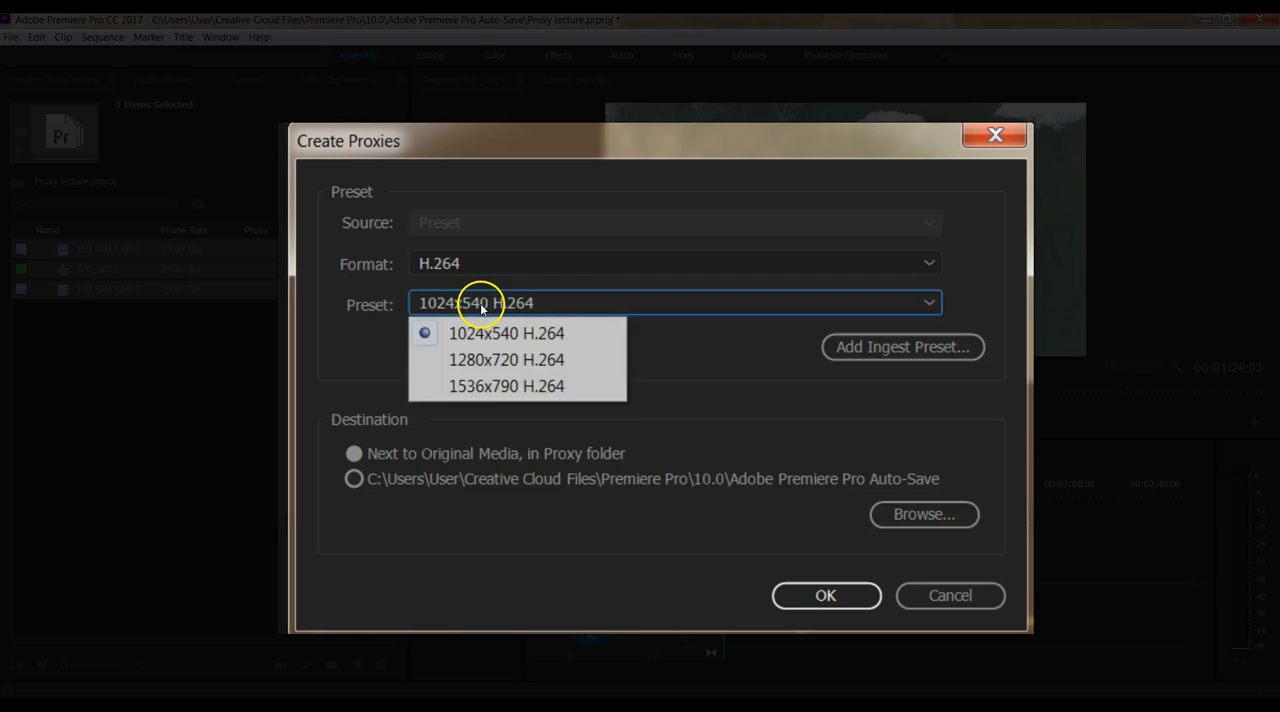
pyautogui.click(648, 339)
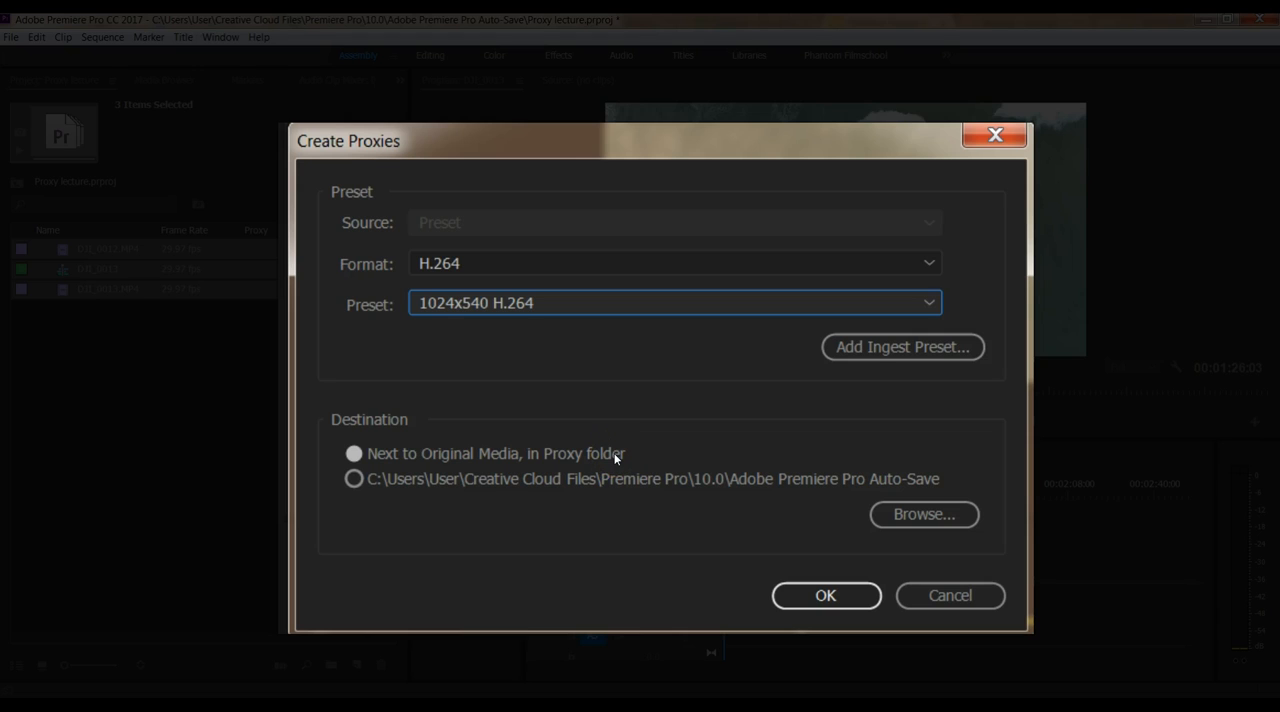
pyautogui.click(829, 596)
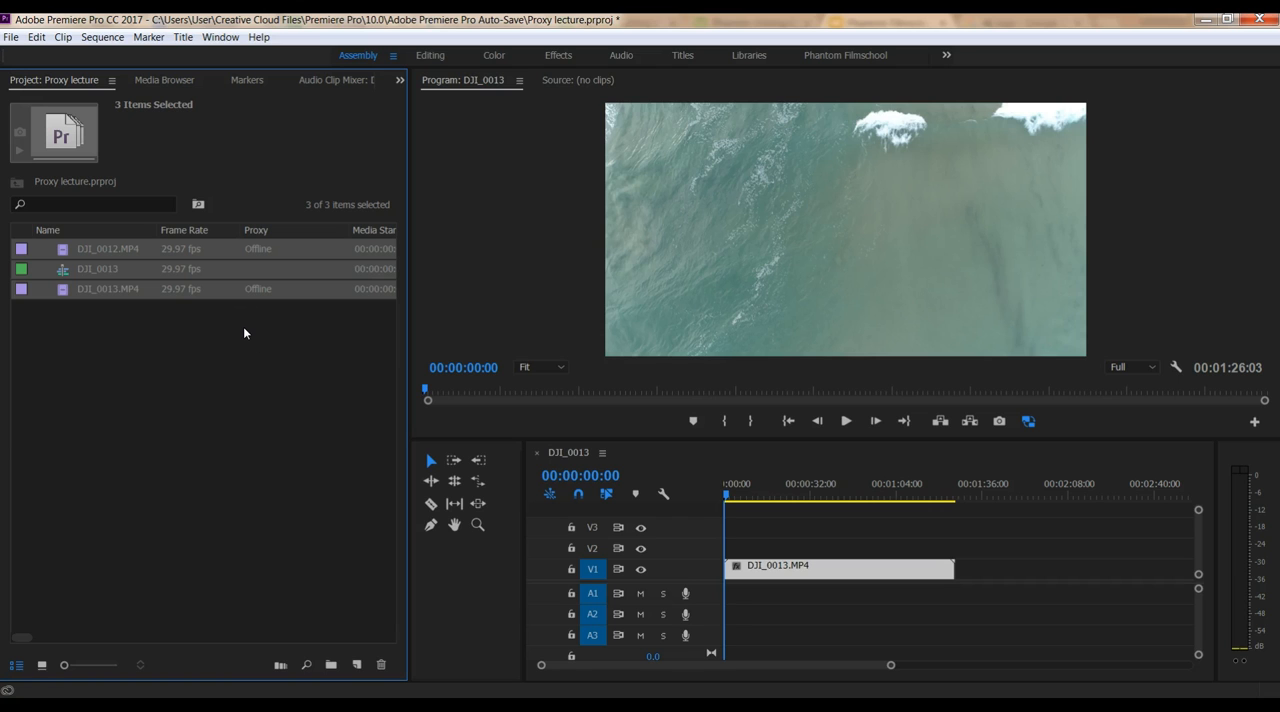
# Scrub and play the DJI_0013 sequence around the 28-second mark to check playback with the proxies
pyautogui.click(243, 322)
pyautogui.click(785, 488)
pyautogui.click(558, 462)
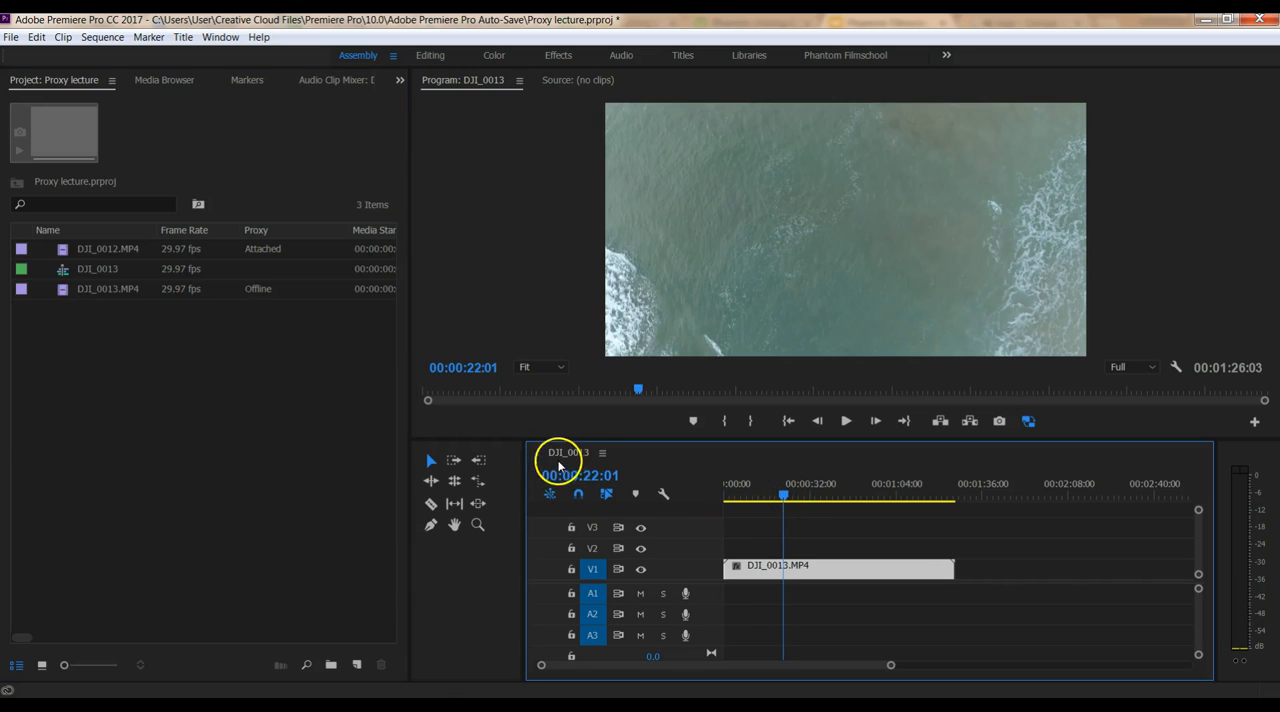
pyautogui.moveTo(783, 497)
pyautogui.mouseDown()
pyautogui.moveTo(871, 498)
pyautogui.moveTo(777, 503)
pyautogui.moveTo(820, 496)
pyautogui.moveTo(803, 495)
pyautogui.mouseUp()
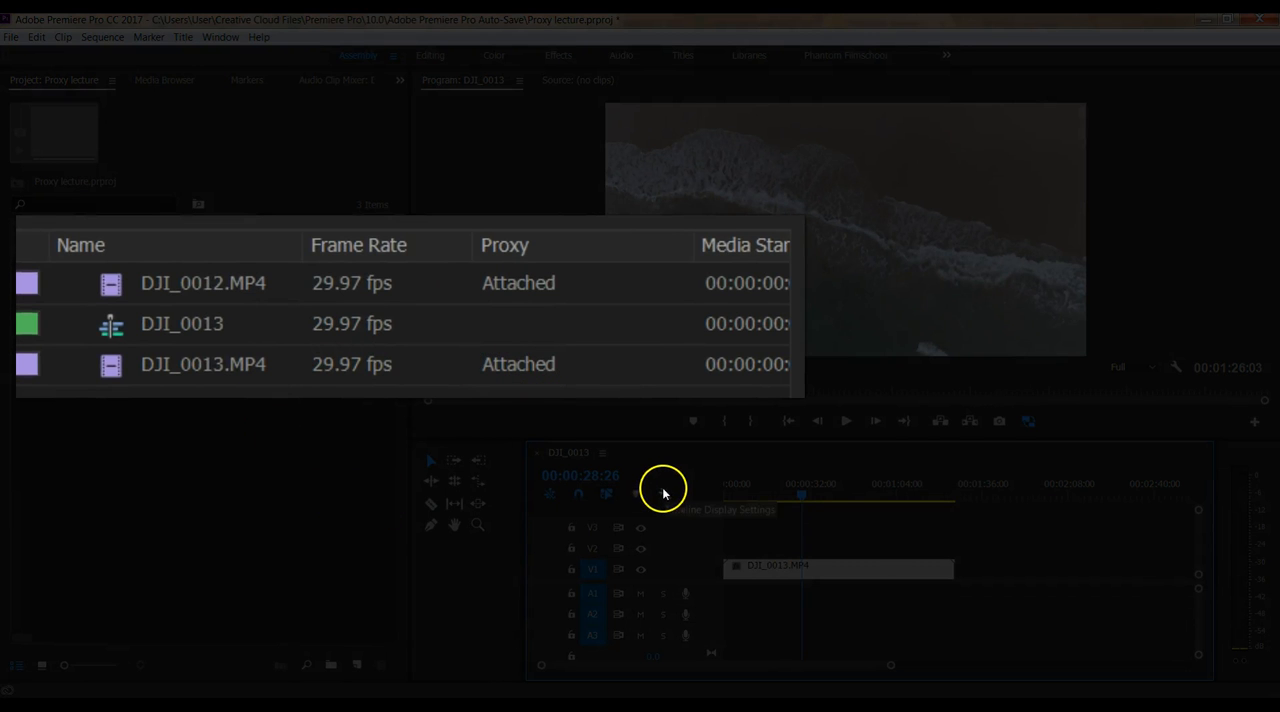
pyautogui.moveTo(800, 493)
pyautogui.mouseDown()
pyautogui.moveTo(871, 491)
pyautogui.moveTo(772, 491)
pyautogui.moveTo(811, 491)
pyautogui.moveTo(795, 491)
pyautogui.mouseUp()
pyautogui.click(843, 424)
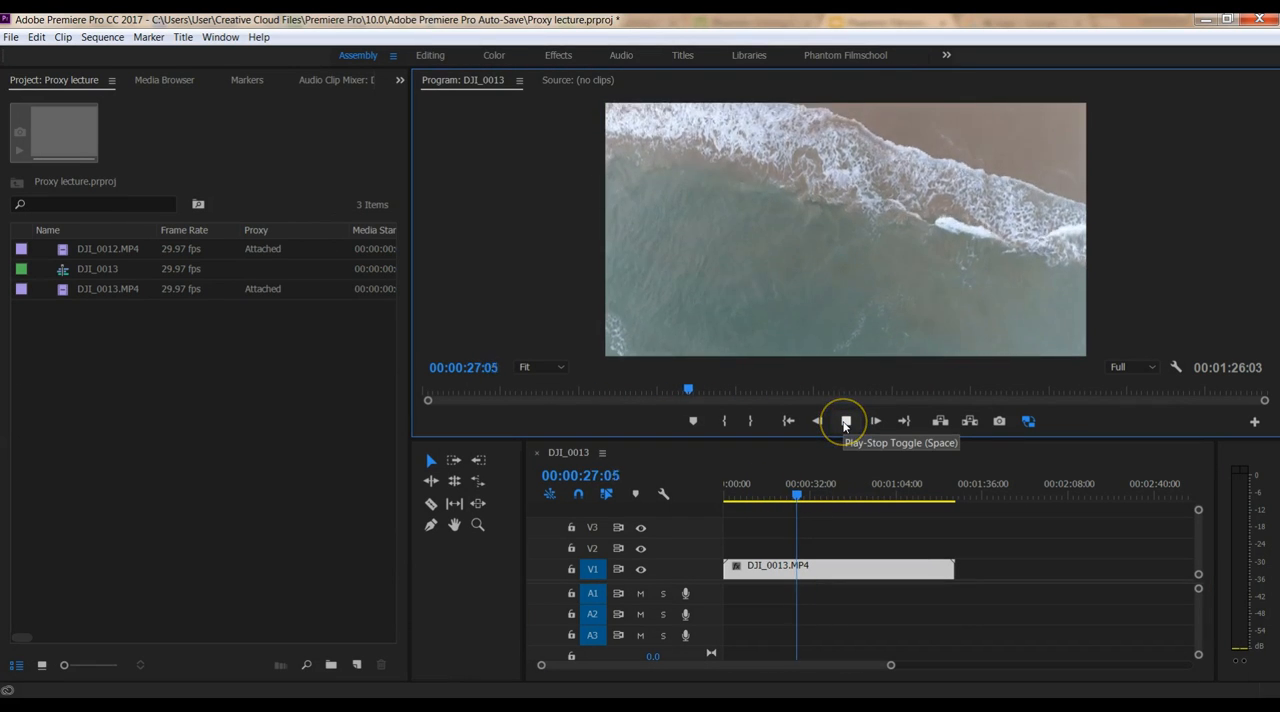
pyautogui.moveTo(803, 494)
pyautogui.mouseDown()
pyautogui.moveTo(763, 491)
pyautogui.moveTo(849, 490)
pyautogui.moveTo(798, 493)
pyautogui.mouseUp()
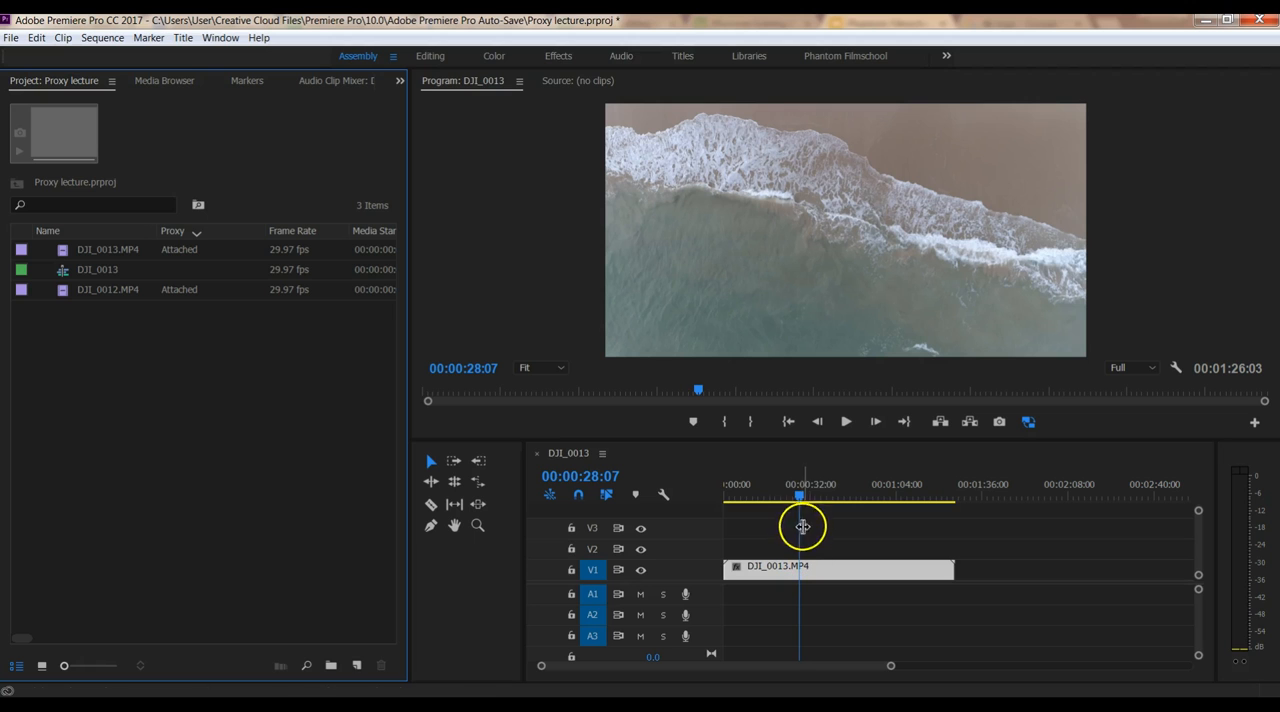
pyautogui.moveTo(800, 497)
pyautogui.mouseDown()
pyautogui.moveTo(837, 497)
pyautogui.moveTo(802, 495)
pyautogui.mouseUp()
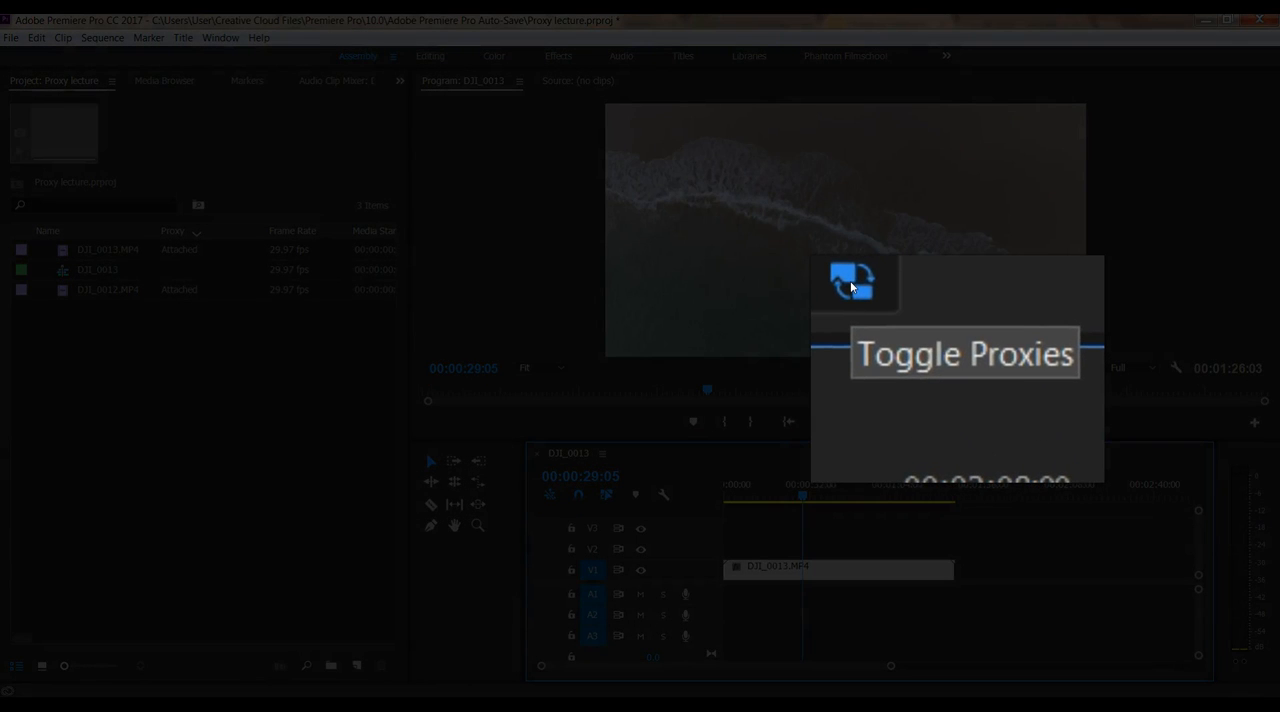
# Compare scrubbing the DJI_0013 sequence at full resolution and with proxies by switching proxies off and back on
pyautogui.click(1029, 424)
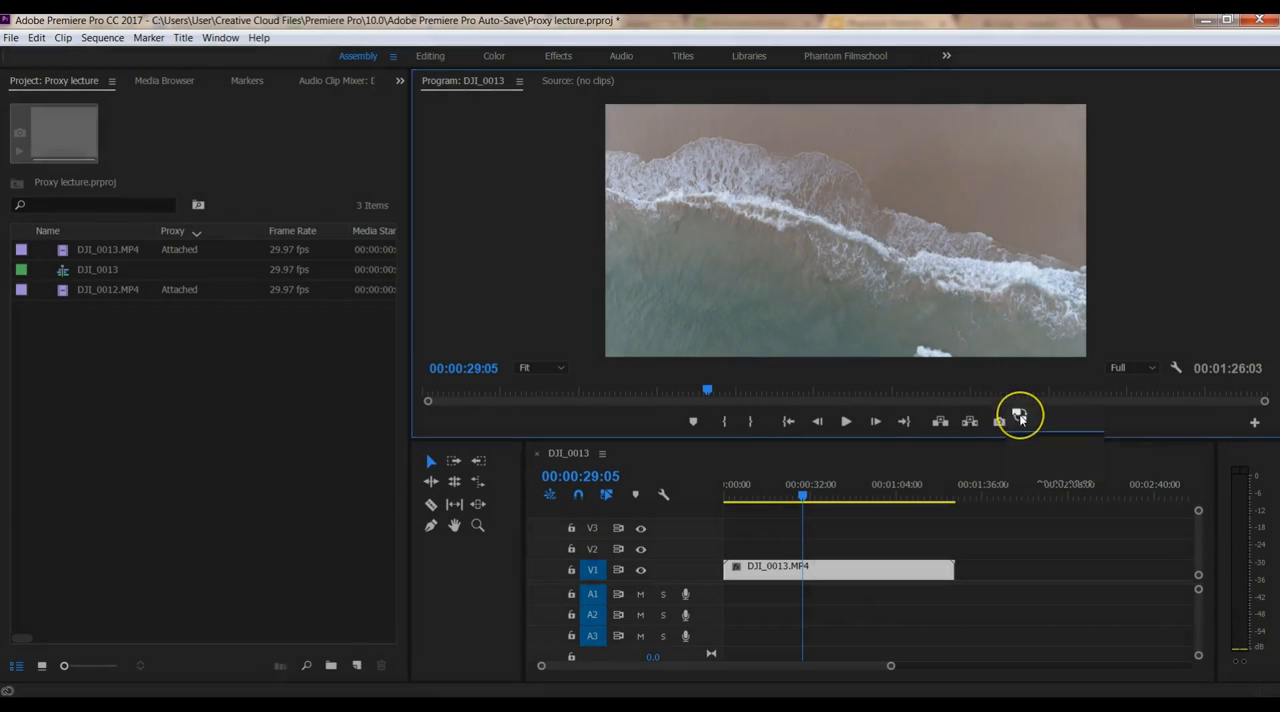
pyautogui.moveTo(804, 495)
pyautogui.mouseDown()
pyautogui.moveTo(861, 500)
pyautogui.moveTo(768, 493)
pyautogui.moveTo(838, 493)
pyautogui.moveTo(794, 496)
pyautogui.mouseUp()
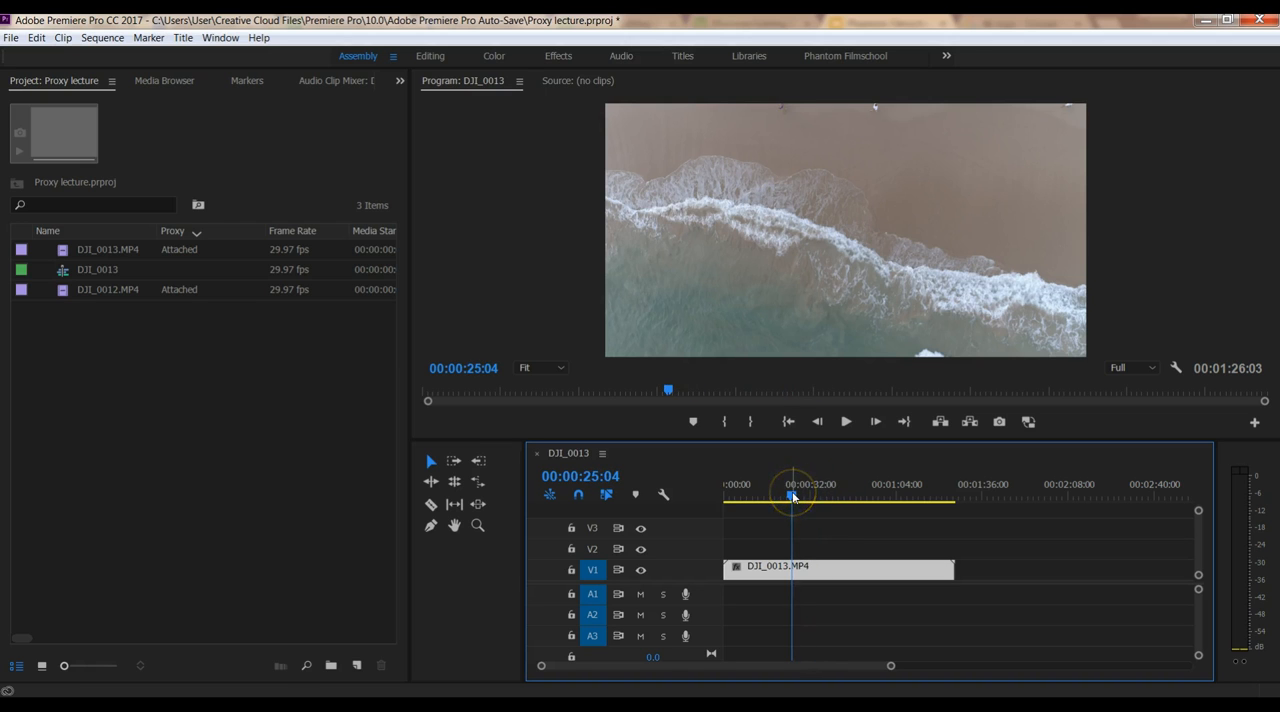
pyautogui.click(1028, 422)
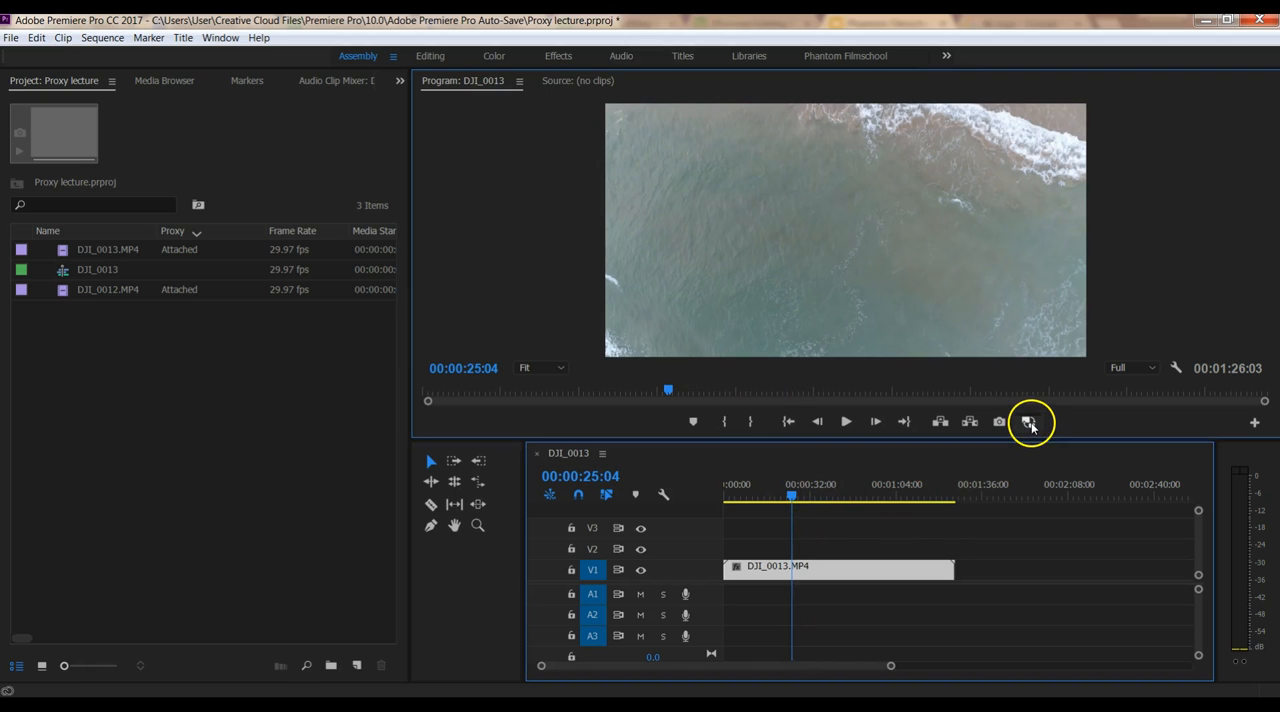
pyautogui.moveTo(791, 494)
pyautogui.mouseDown()
pyautogui.moveTo(850, 500)
pyautogui.moveTo(792, 500)
pyautogui.mouseUp()
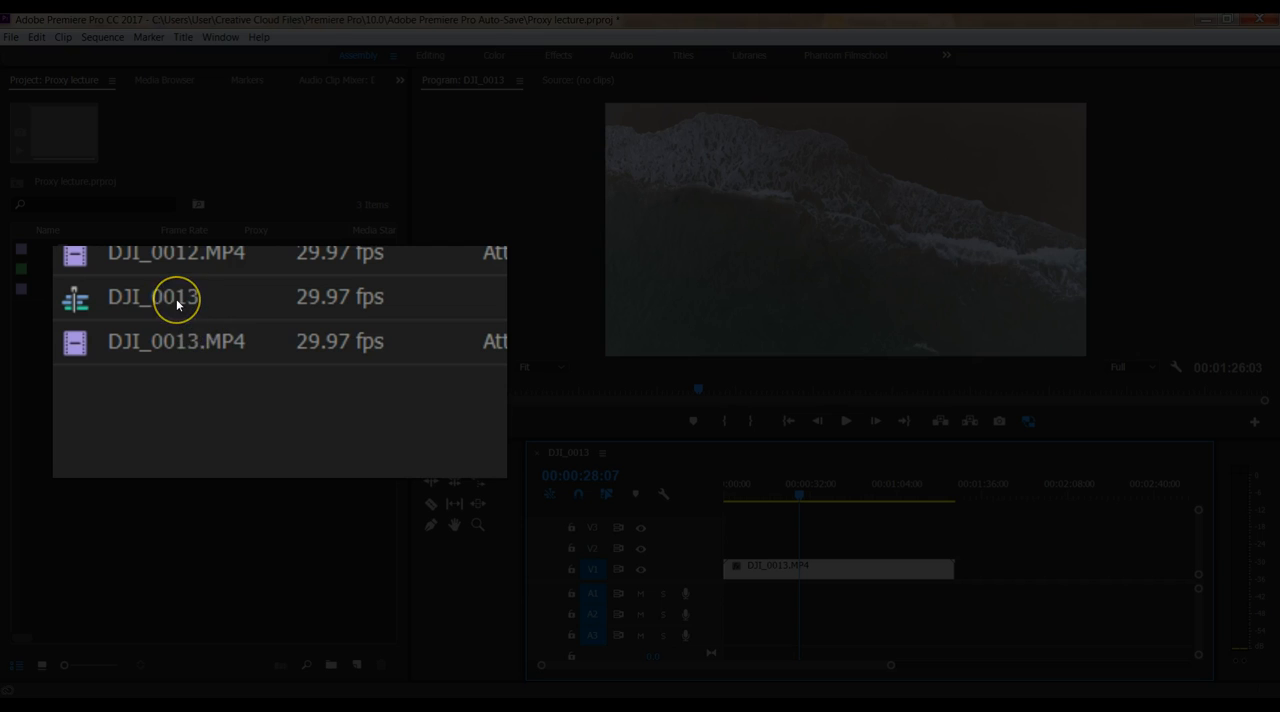
# Review the export settings of the DJI_0013 sequence and close them without exporting
pyautogui.click(169, 295)
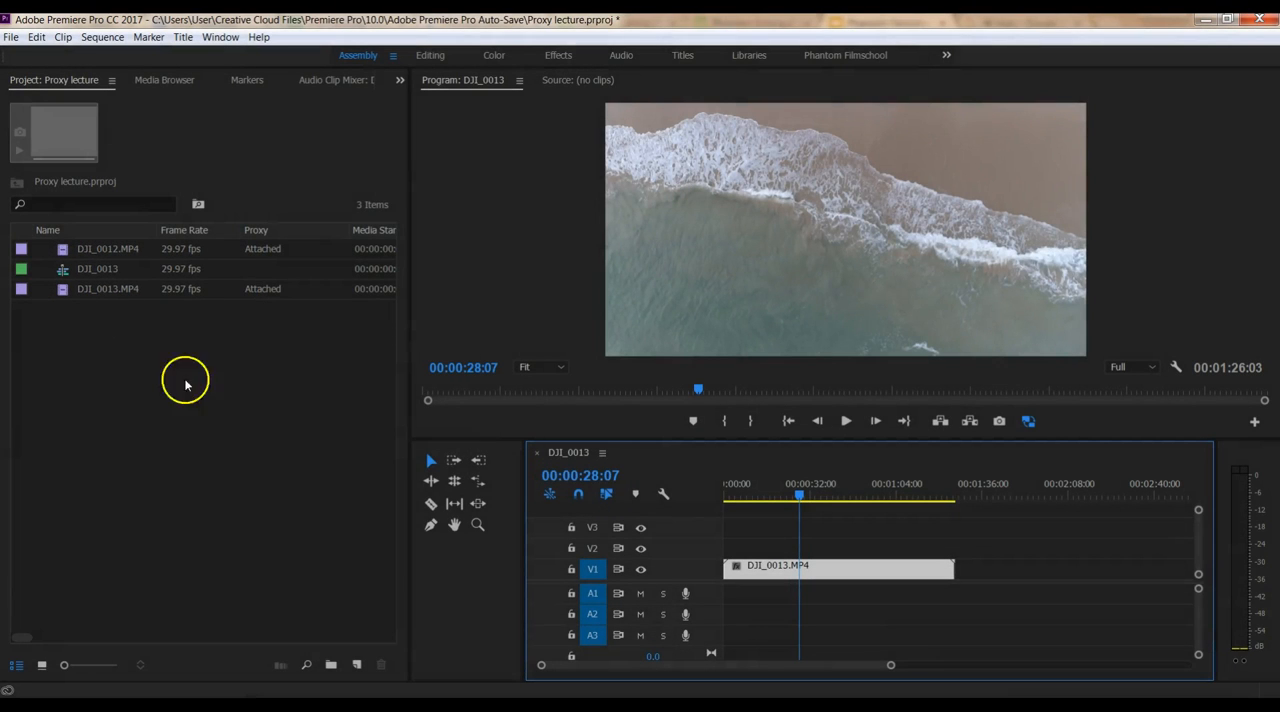
pyautogui.hotkey('ctrl', 'm')
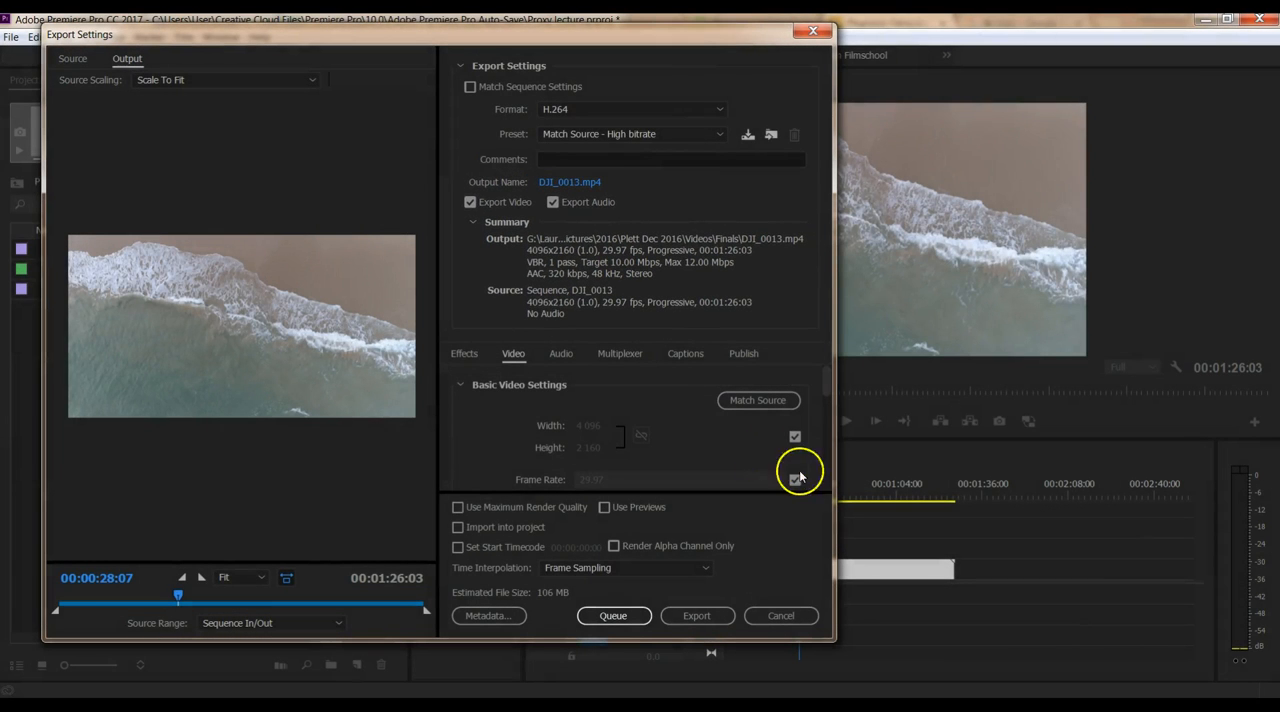
pyautogui.click(779, 616)
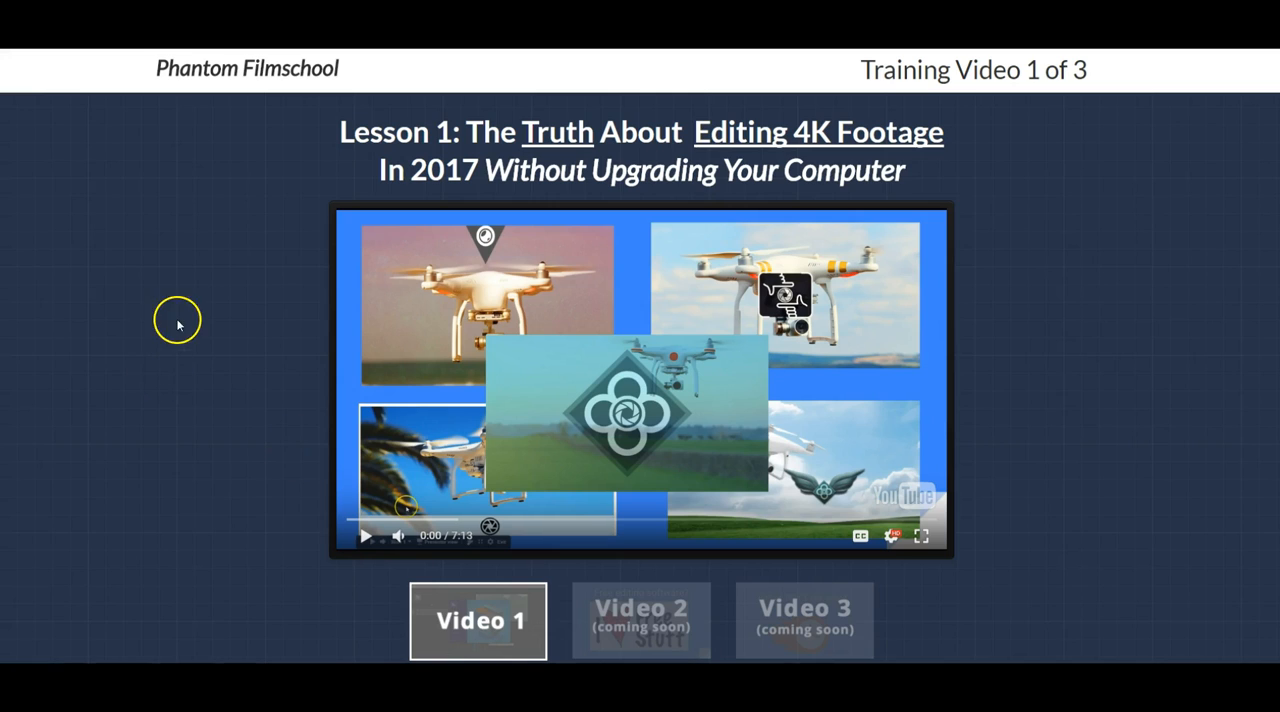
# Switch to the Phantom Filmschool lesson page in the browser and view its comment section
pyautogui.scroll(-4, 193, 323)
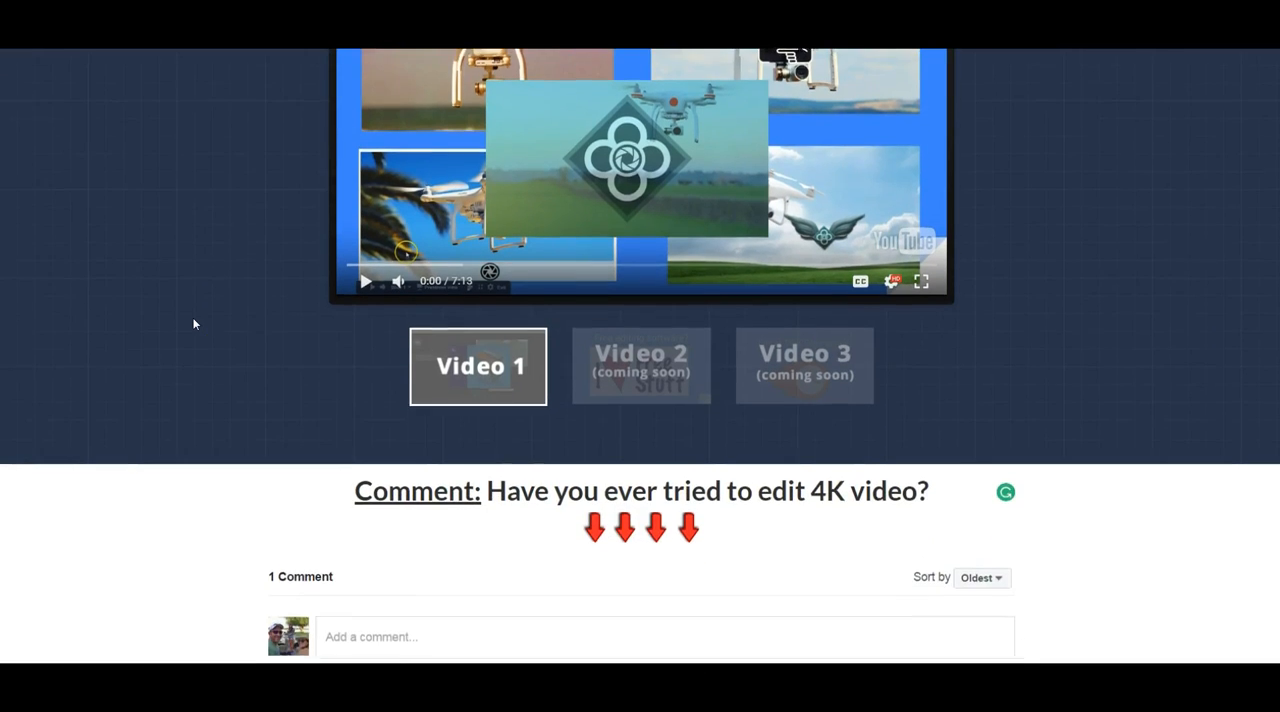
pyautogui.scroll(-1, 195, 323)
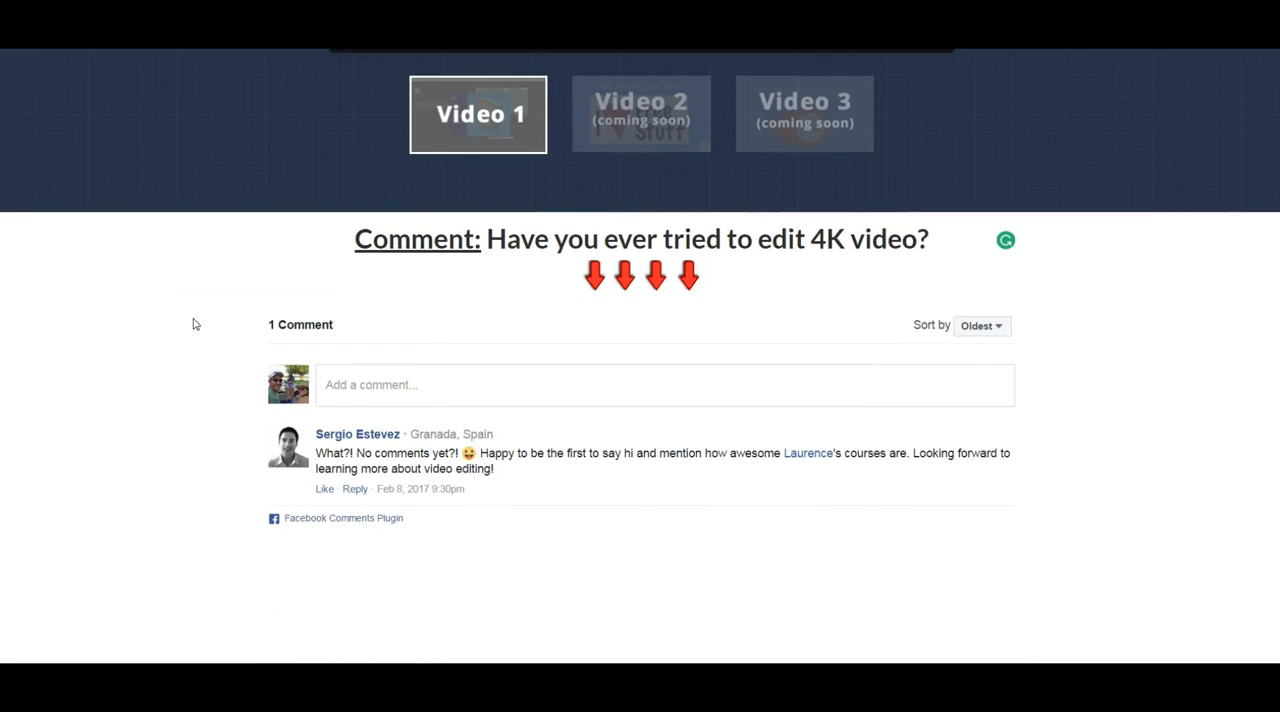